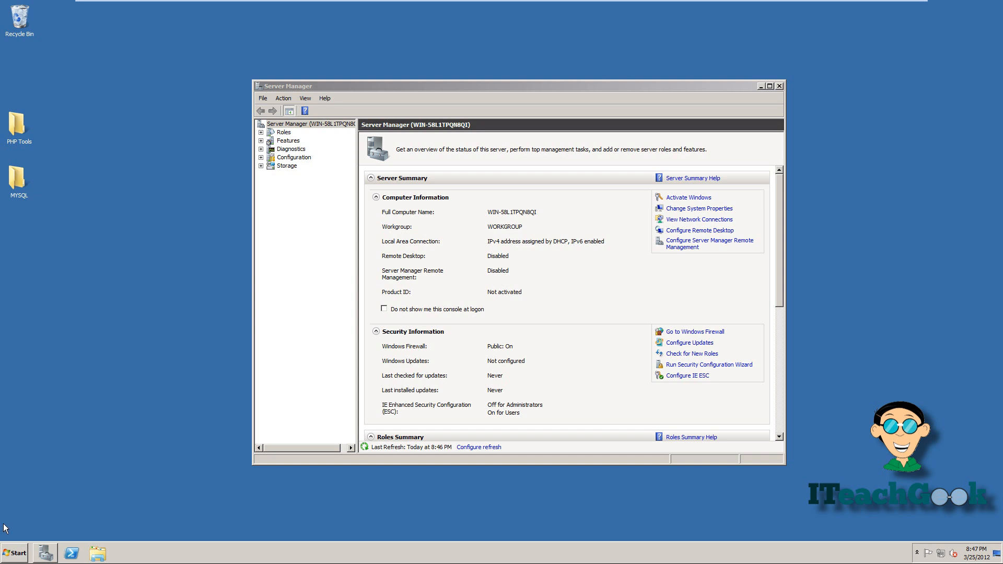
- Open the Start menu from the Server Manager summary
{"action": "left_click", "coordinate": [9, 555]}
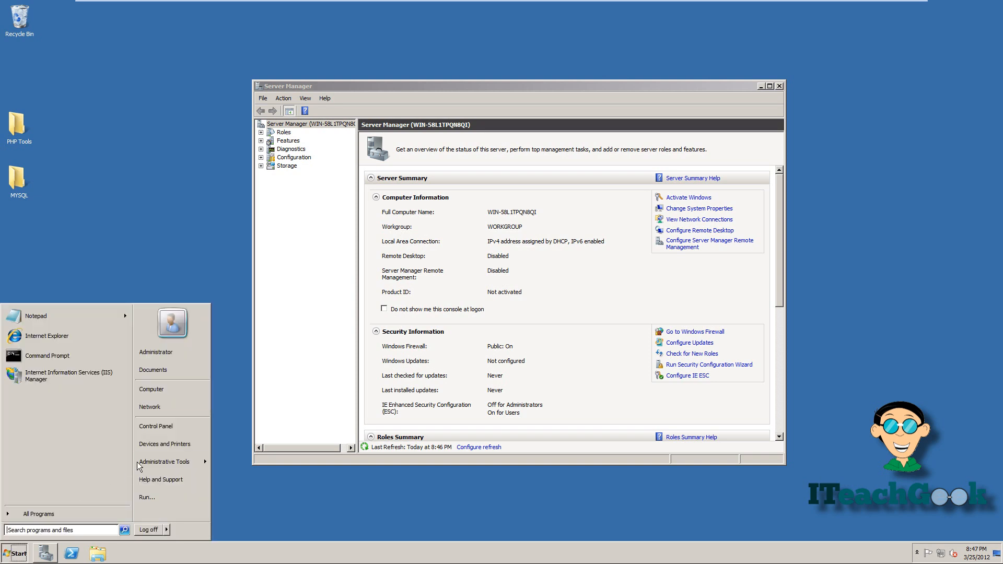
- Open the PHP Tools folder and view phpinfo's <?php phpinfo(); ?> code in Notepad
{"action": "left_click", "coordinate": [167, 389]}
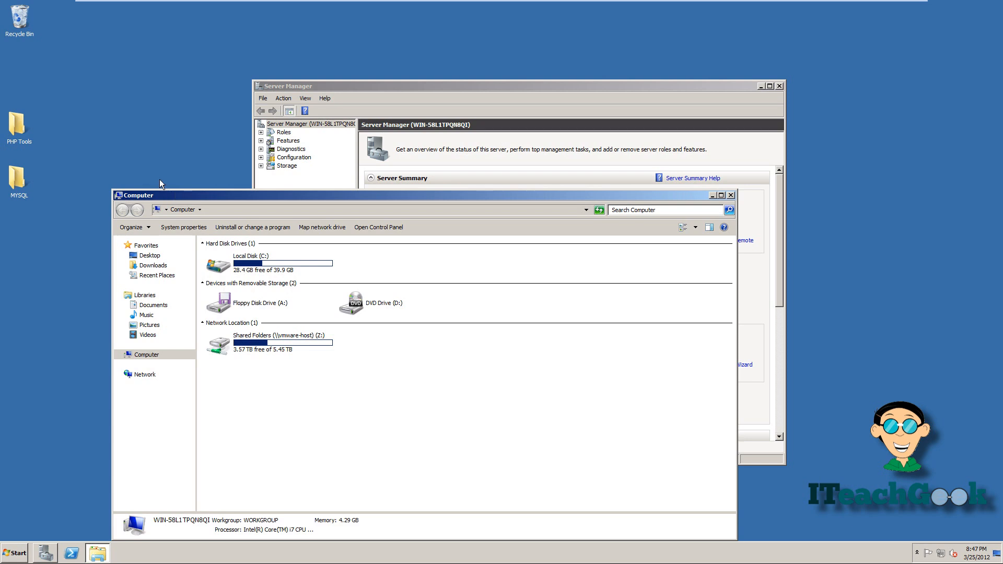
{"action": "double_click", "coordinate": [20, 126]}
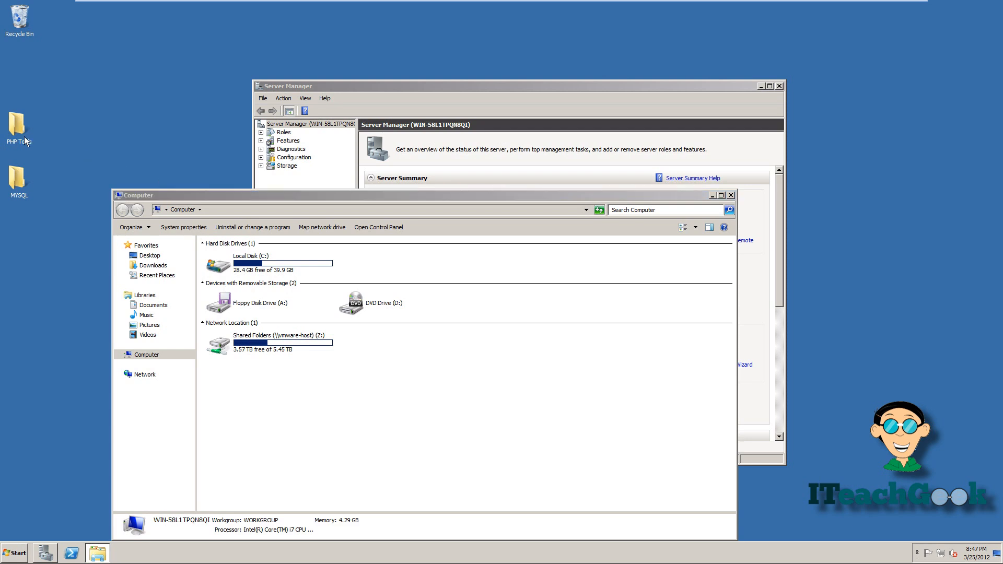
{"action": "double_click", "coordinate": [219, 291]}
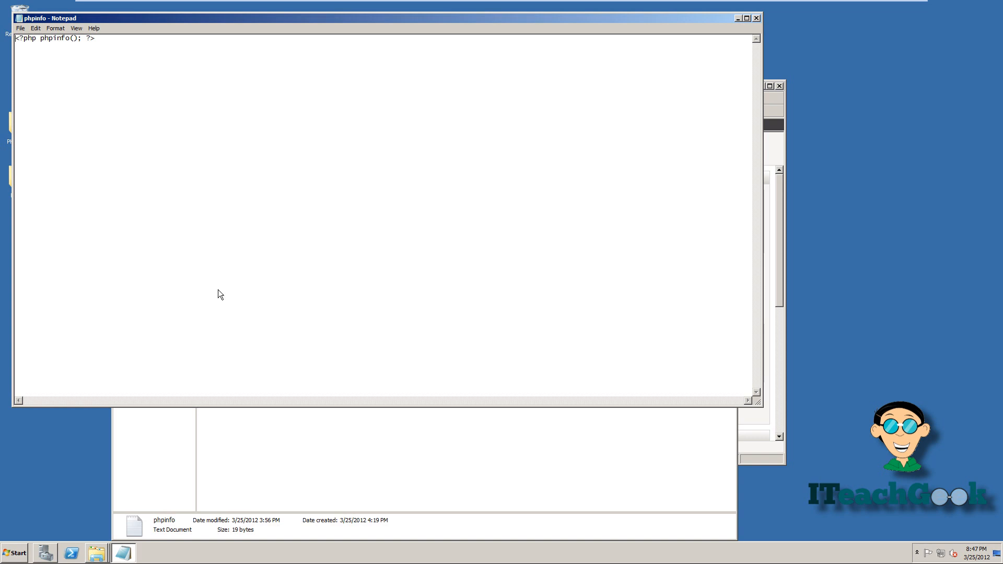
- Bring PHP Tools back in front with nothing selected and bring up the Start menu
{"action": "left_click", "coordinate": [239, 450]}
{"action": "left_click", "coordinate": [239, 451]}
{"action": "key", "text": "super"}
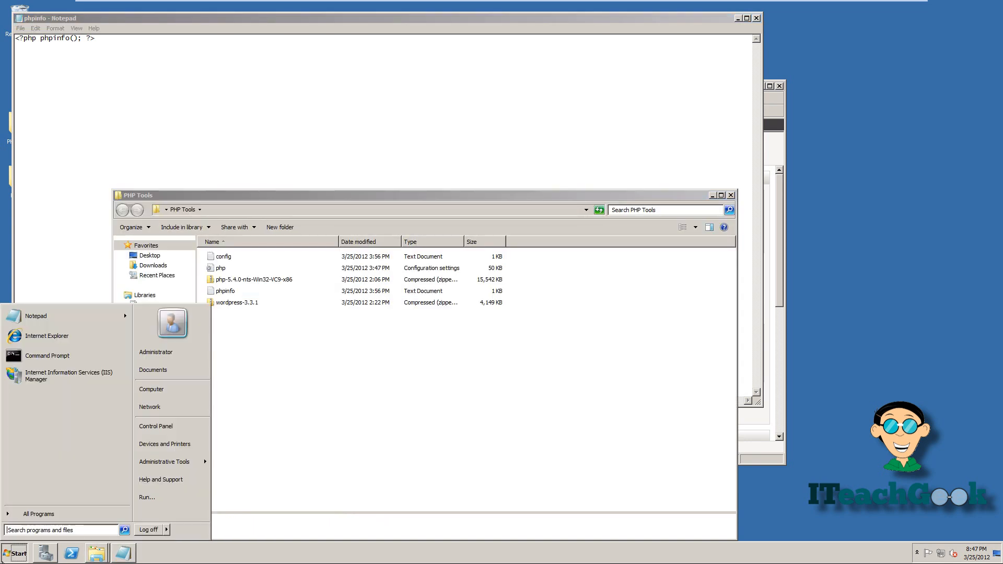
{"action": "left_click", "coordinate": [71, 343]}
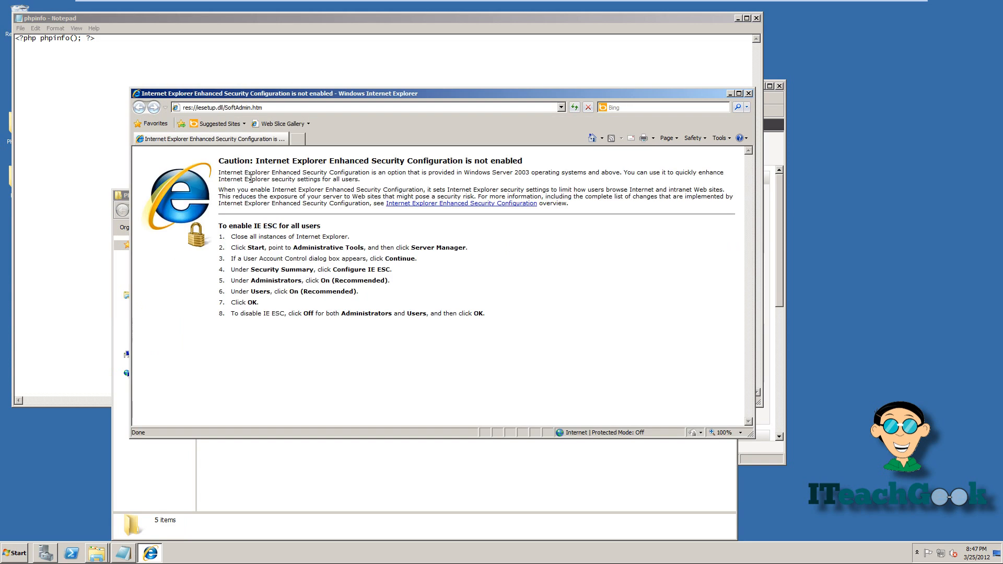
{"action": "left_click", "coordinate": [298, 107]}
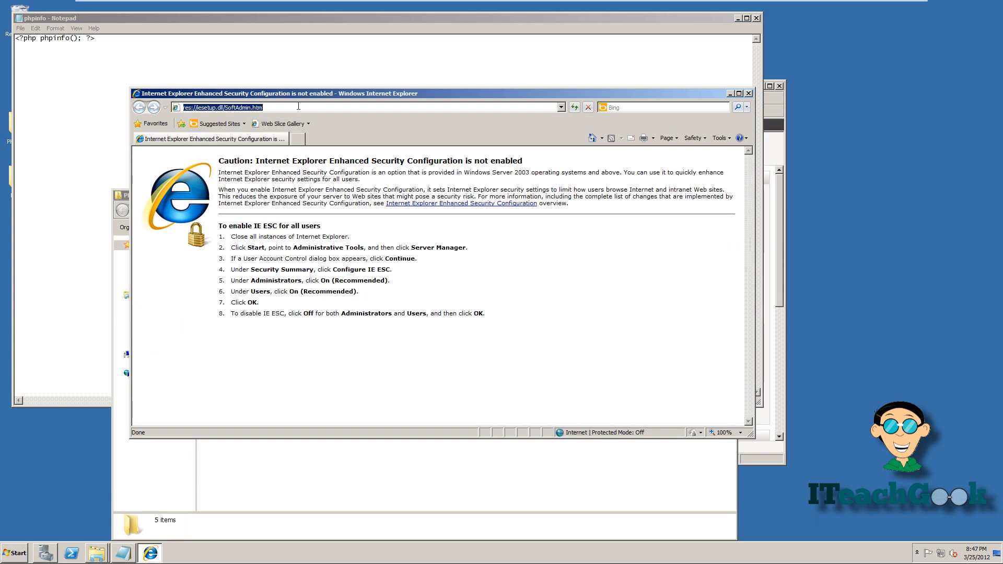
{"action": "type", "text": "lo"}
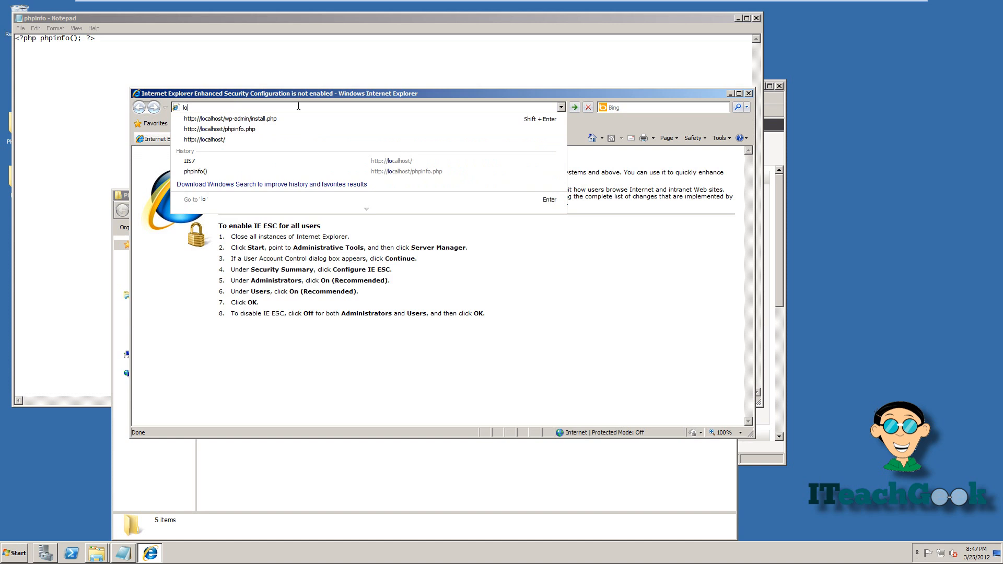
{"action": "key", "text": "Down"}
{"action": "key", "text": "Down"}
{"action": "key", "text": "Return"}
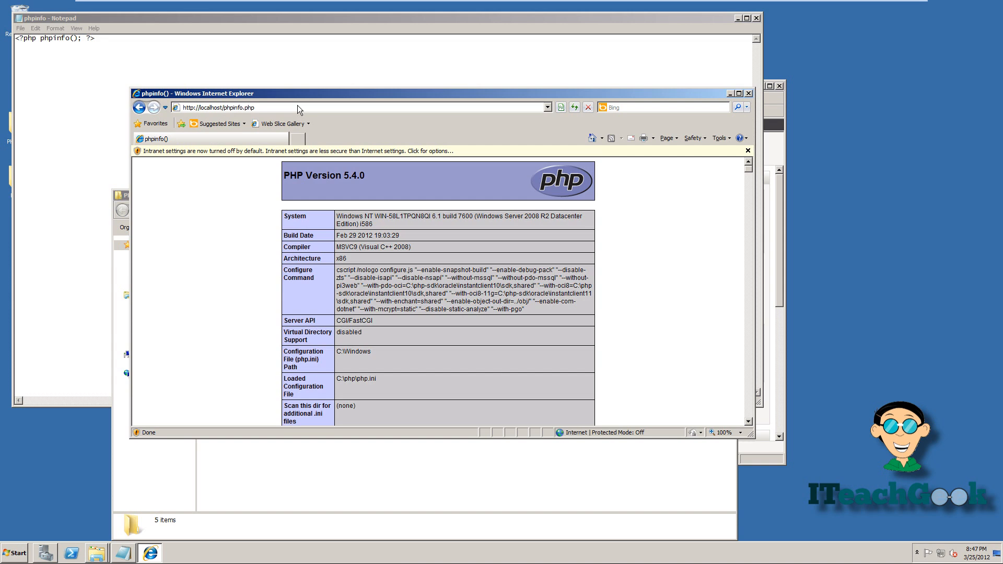
- Highlight the Loaded Configuration File path C:\php\php.ini, then bring up the Start menu
{"action": "scroll", "coordinate": [313, 369], "scroll_direction": "down", "scroll_amount": 1}
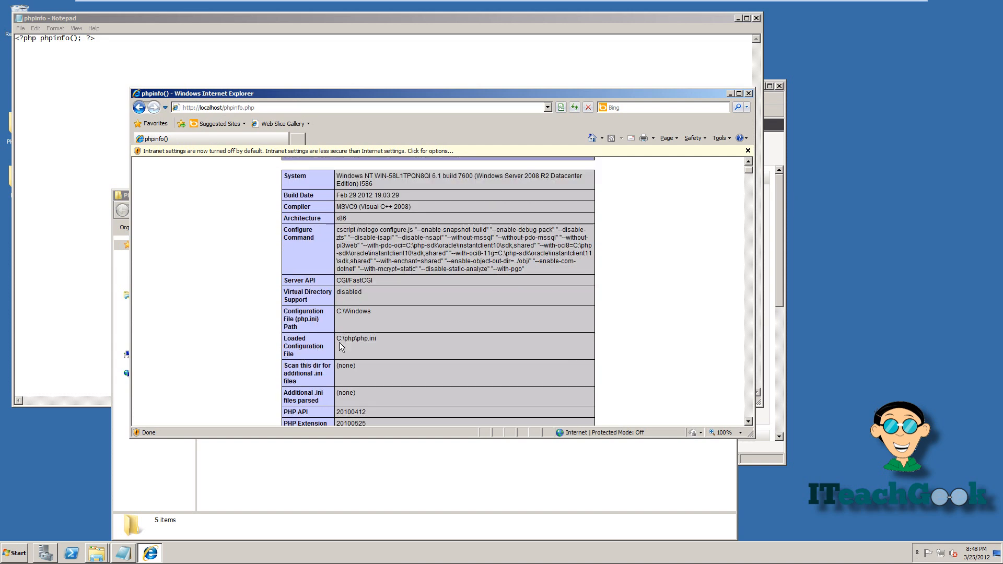
{"action": "left_click_drag", "start_coordinate": [338, 339], "coordinate": [387, 340]}
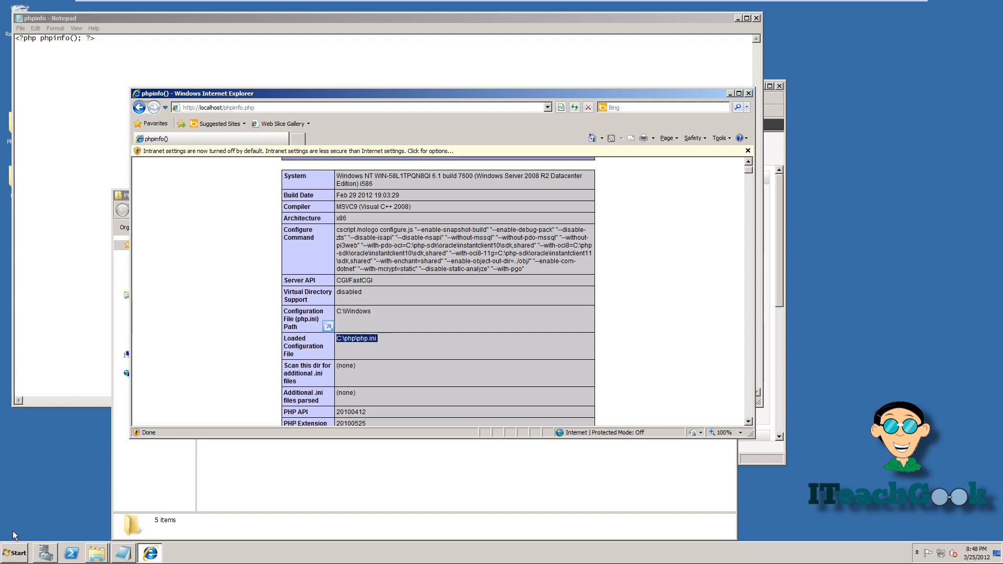
{"action": "left_click", "coordinate": [14, 554]}
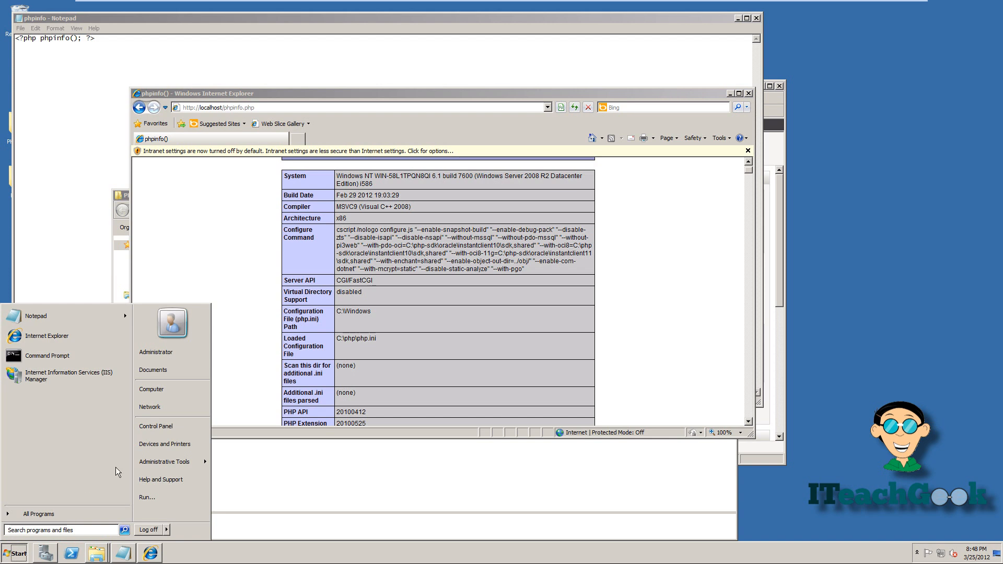
- Open Environment Variables via Computer Properties and Advanced system settings
{"action": "left_click", "coordinate": [148, 389]}
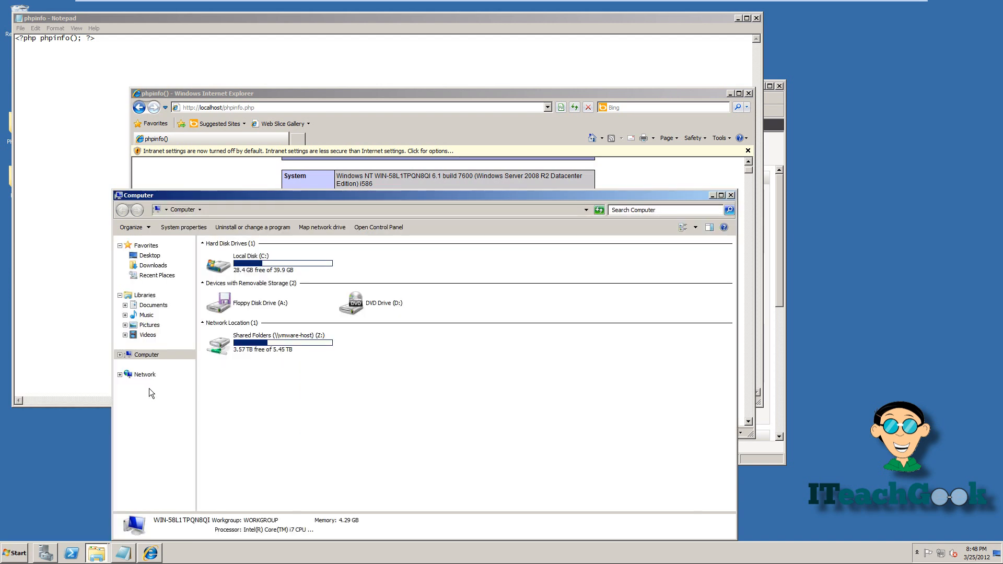
{"action": "right_click", "coordinate": [275, 403]}
{"action": "left_click", "coordinate": [305, 493]}
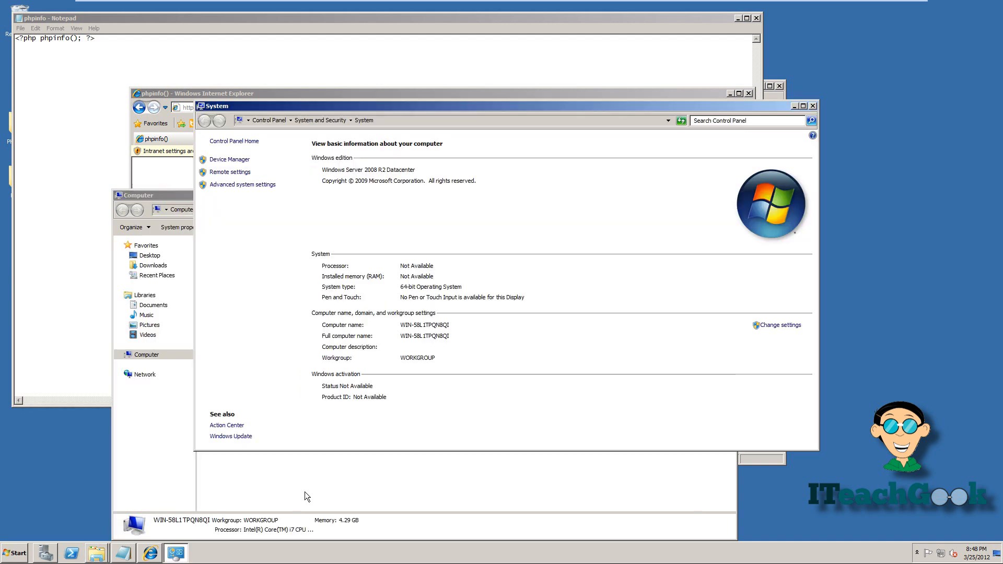
{"action": "left_click", "coordinate": [256, 186]}
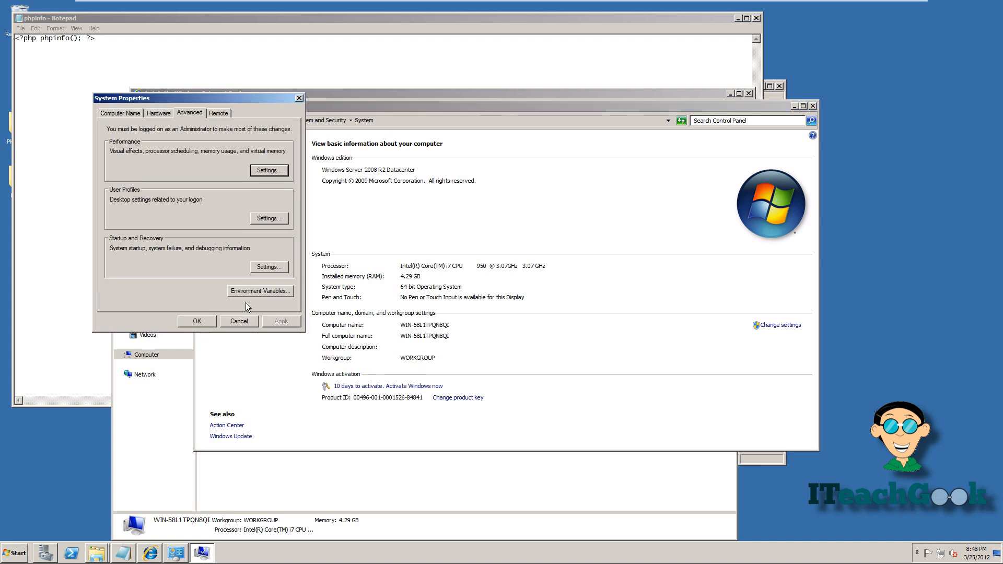
{"action": "left_click", "coordinate": [247, 293]}
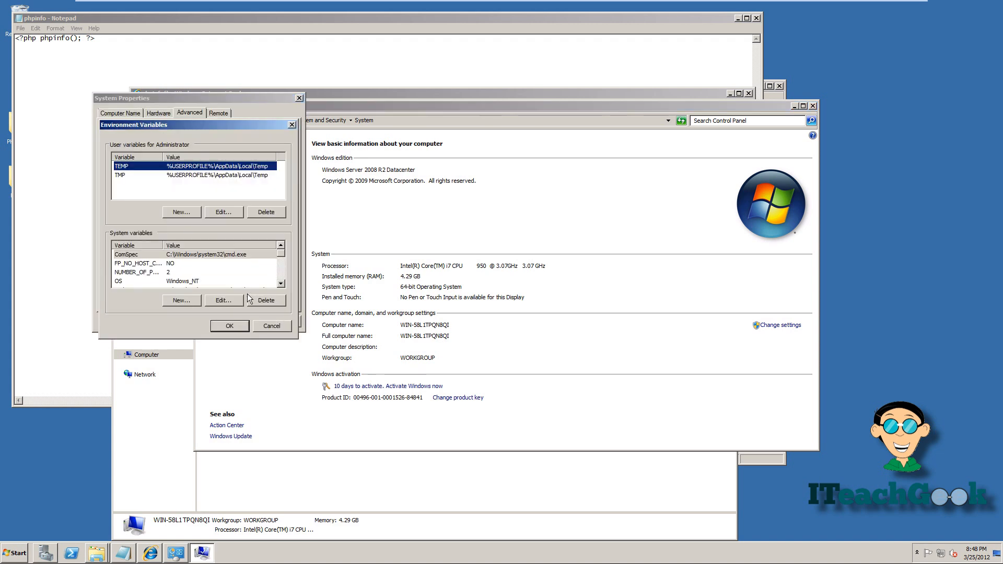
- Append ;C:\php to the end of the system Path variable
{"action": "left_click", "coordinate": [284, 286]}
{"action": "left_click", "coordinate": [284, 286]}
{"action": "double_click", "coordinate": [263, 274]}
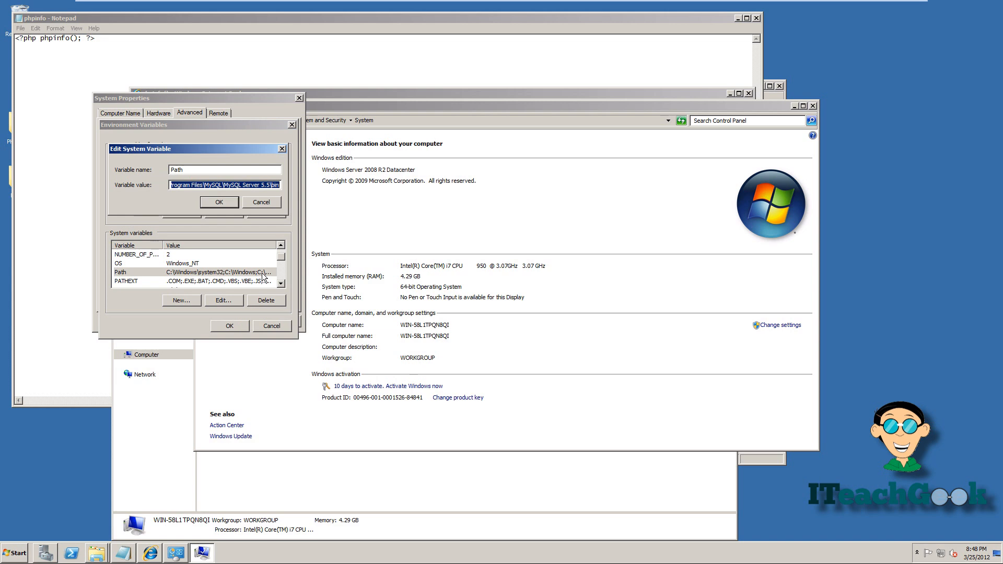
{"action": "key", "text": "End"}
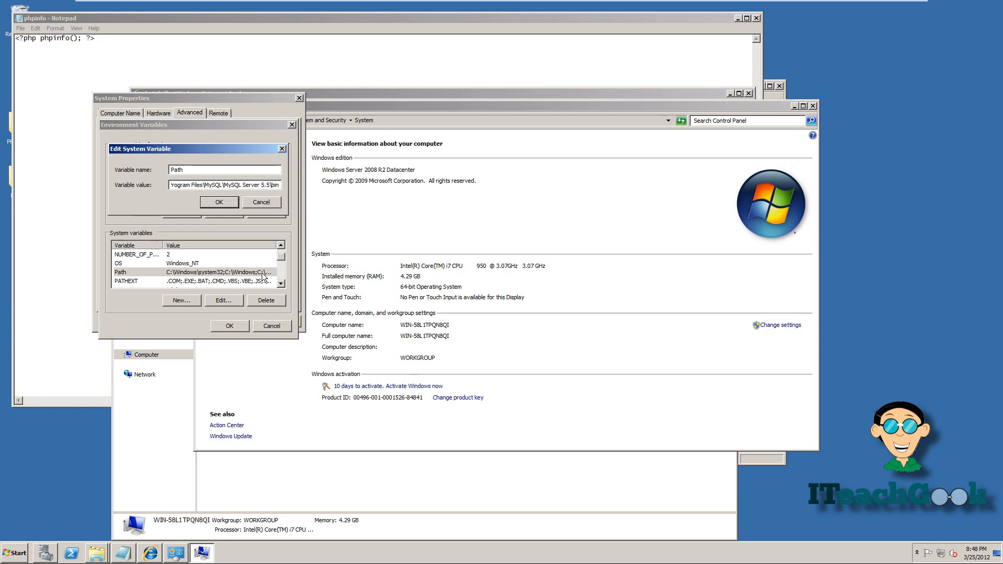
{"action": "type", "text": ";"}
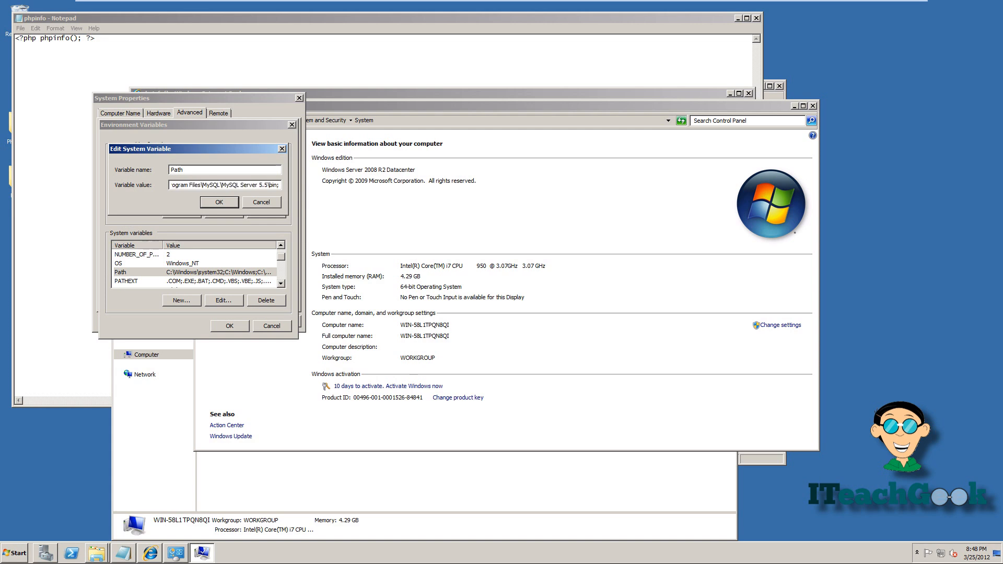
{"action": "type", "text": "C:"}
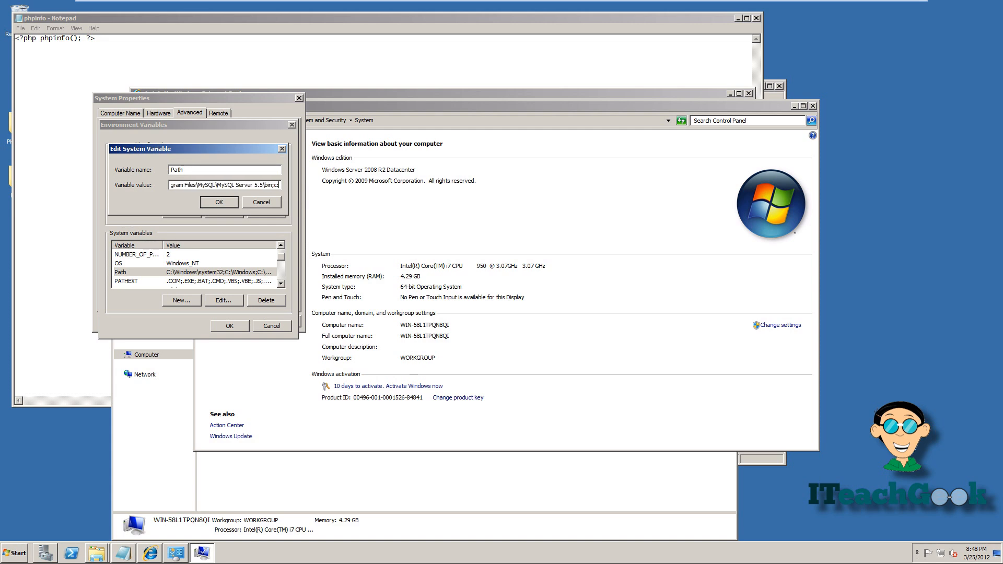
{"action": "type", "text": "\\php"}
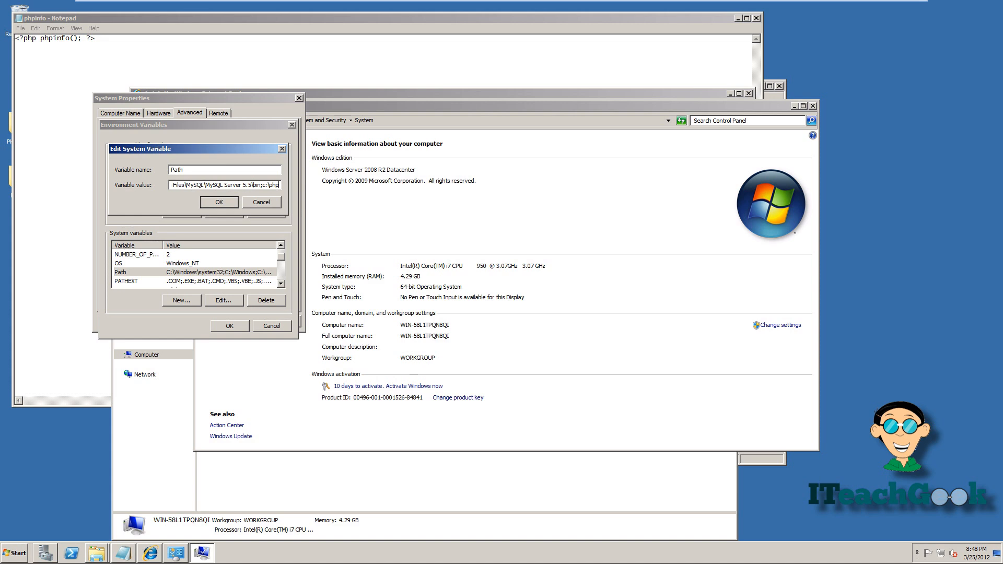
{"action": "left_click", "coordinate": [261, 203]}
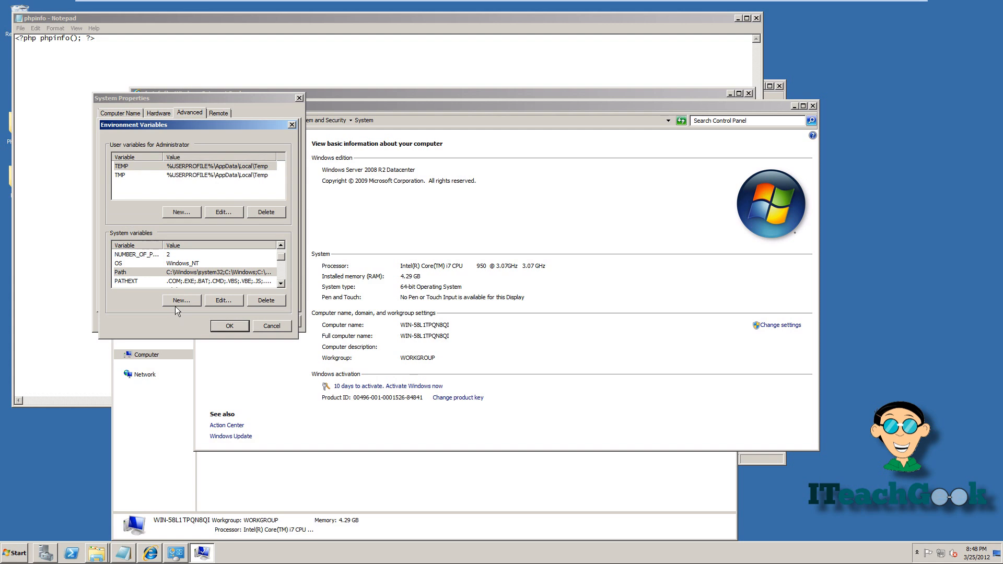
- Check the PHP variable is c:\php and close Environment Variables and System Properties
{"action": "left_click", "coordinate": [280, 285]}
{"action": "left_click", "coordinate": [280, 286]}
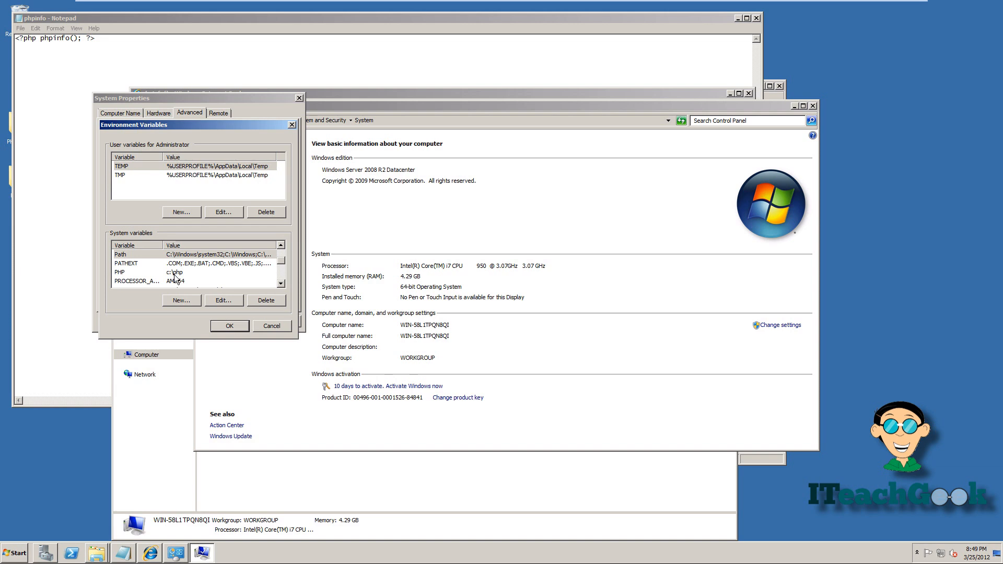
{"action": "left_click", "coordinate": [256, 324]}
{"action": "left_click", "coordinate": [255, 322]}
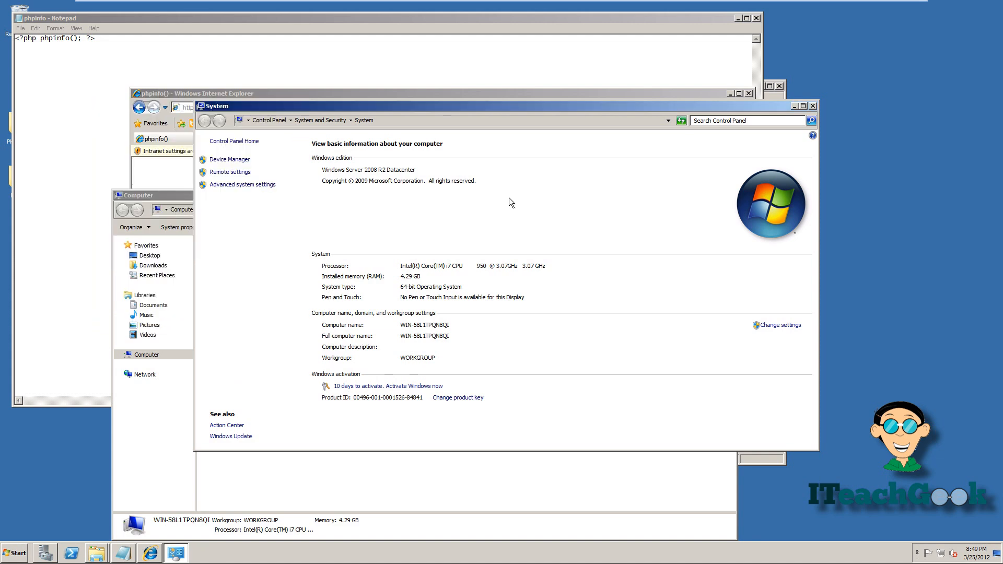
- Close System and the phpinfo Notepad, then open the PHP Tools config file in Notepad
{"action": "left_click", "coordinate": [813, 106]}
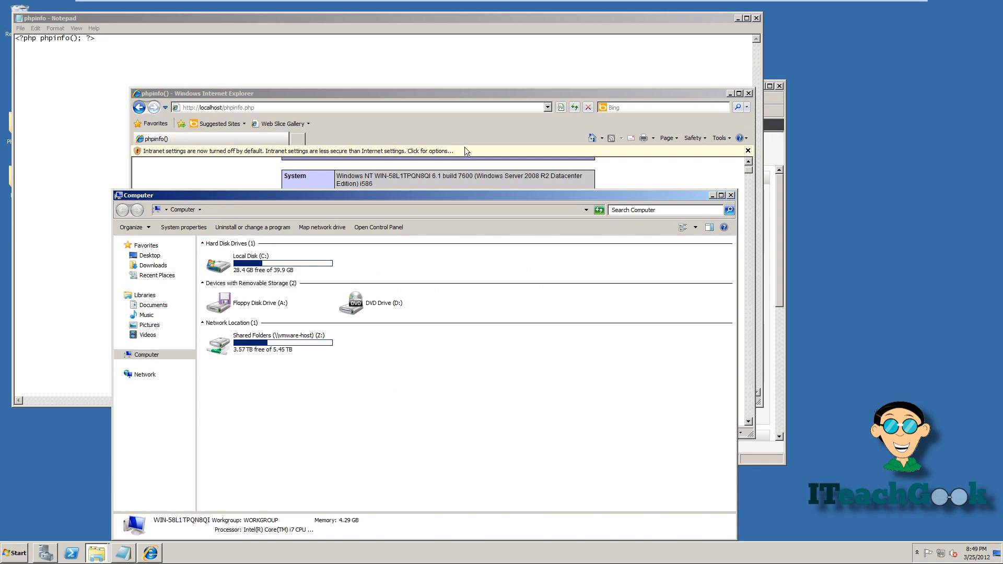
{"action": "left_click", "coordinate": [757, 18]}
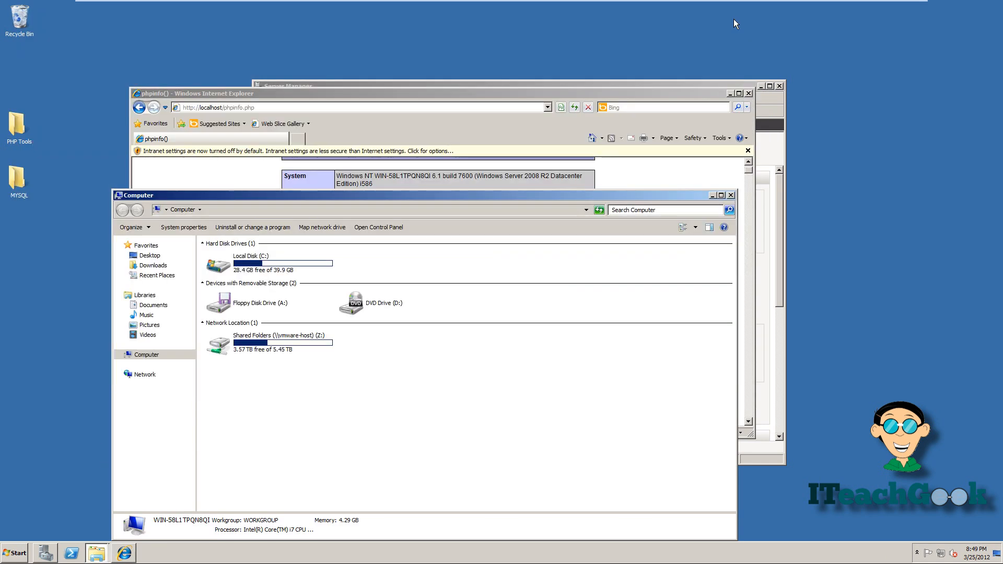
{"action": "double_click", "coordinate": [18, 131]}
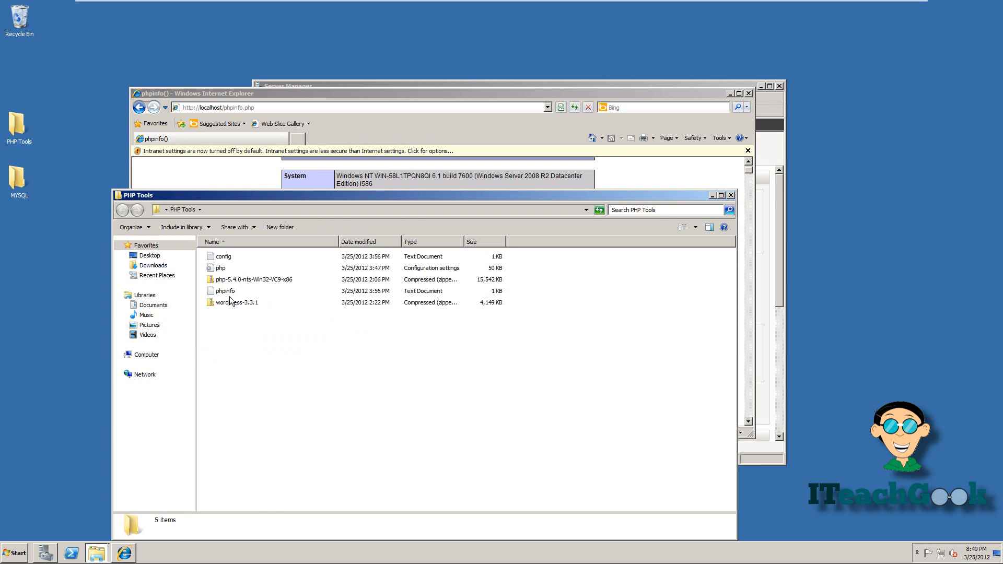
{"action": "left_click", "coordinate": [227, 258]}
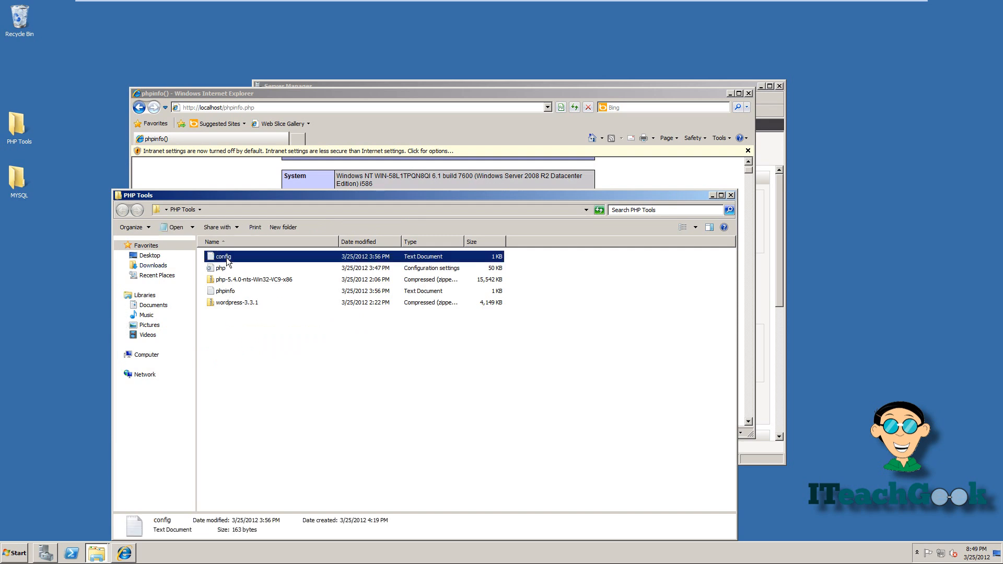
{"action": "double_click", "coordinate": [227, 258]}
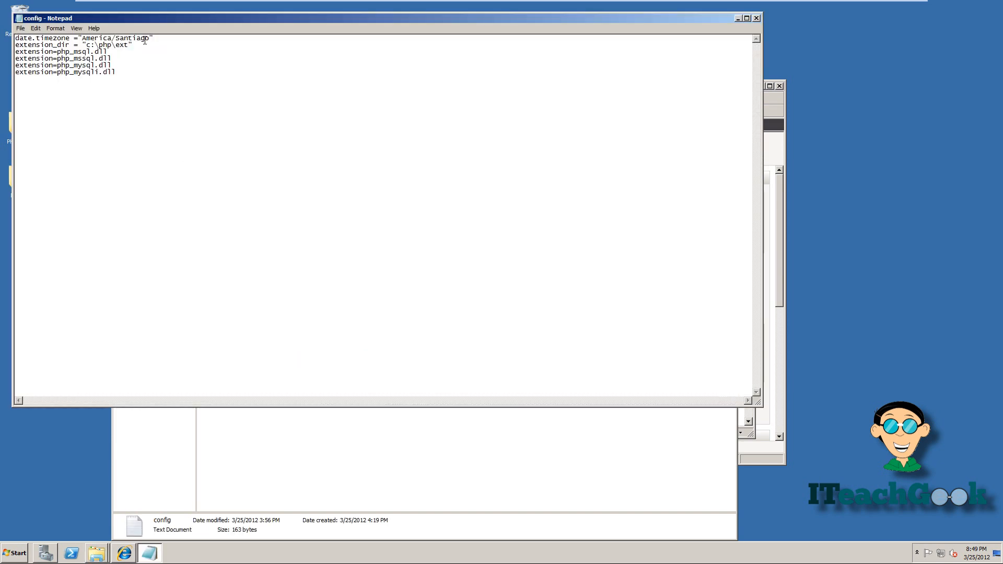
- Select the extension_dir "c:\php\ext" line, then the php_msql and php_mssql lines
{"action": "left_click_drag", "start_coordinate": [150, 46], "coordinate": [10, 46]}
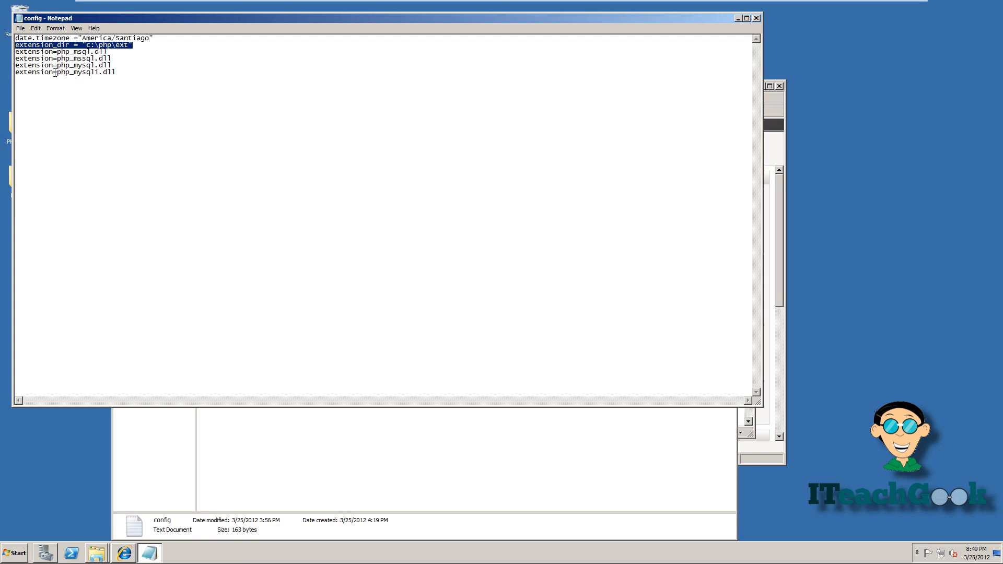
{"action": "left_click_drag", "start_coordinate": [112, 58], "coordinate": [9, 53]}
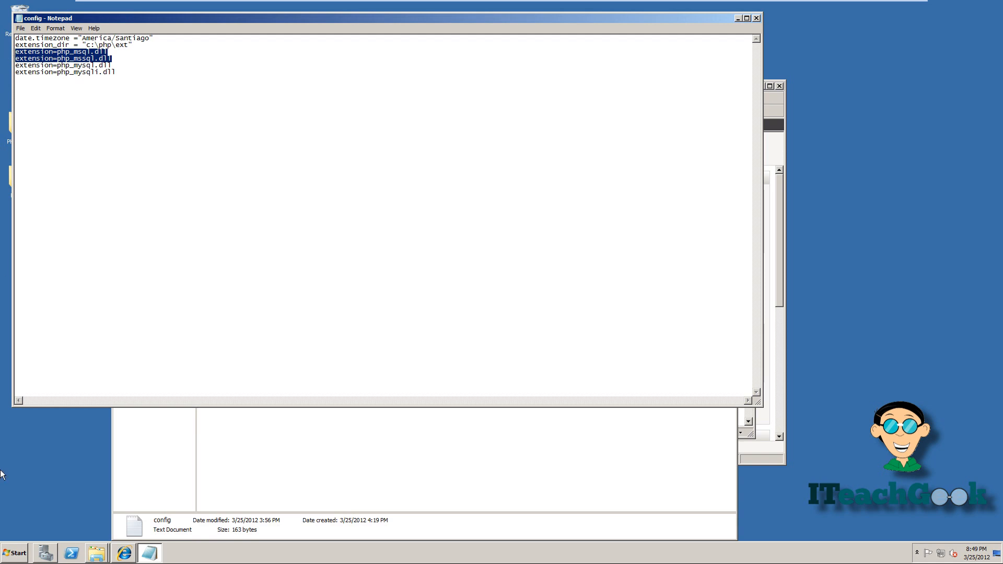
{"action": "left_click", "coordinate": [17, 557]}
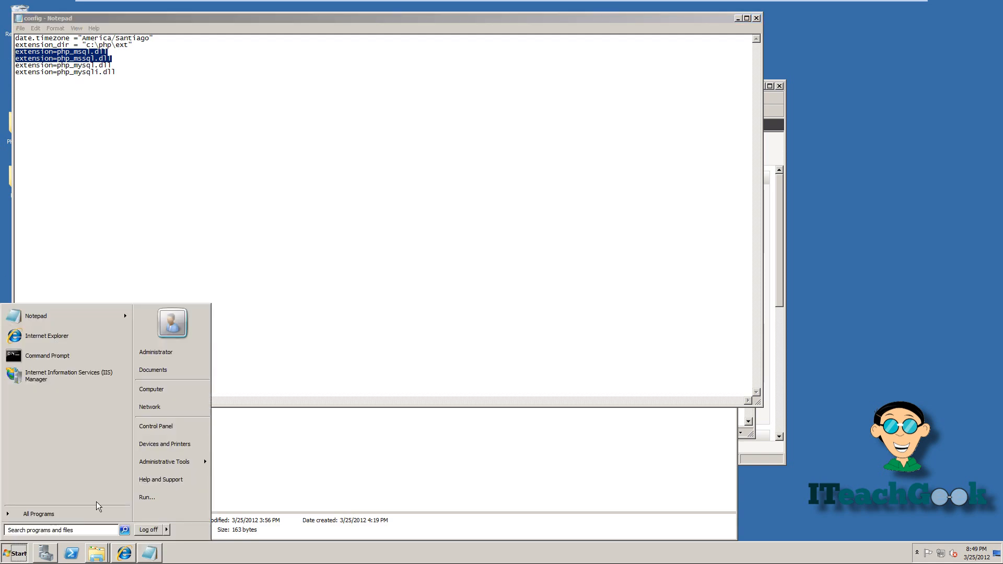
- Browse Computer to Local Disk (C:) > php and scroll to show its ext folder
{"action": "left_click", "coordinate": [160, 392]}
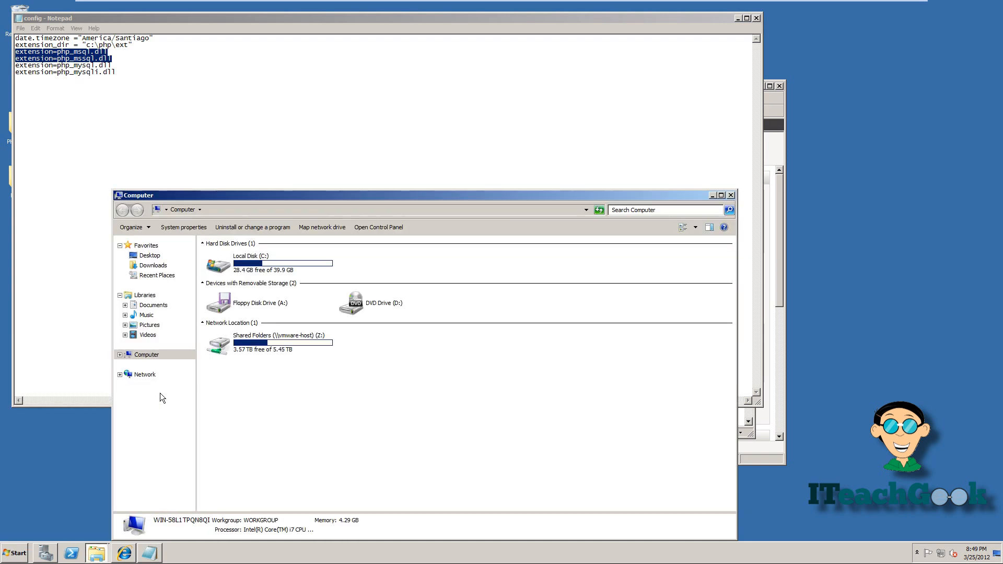
{"action": "double_click", "coordinate": [273, 277]}
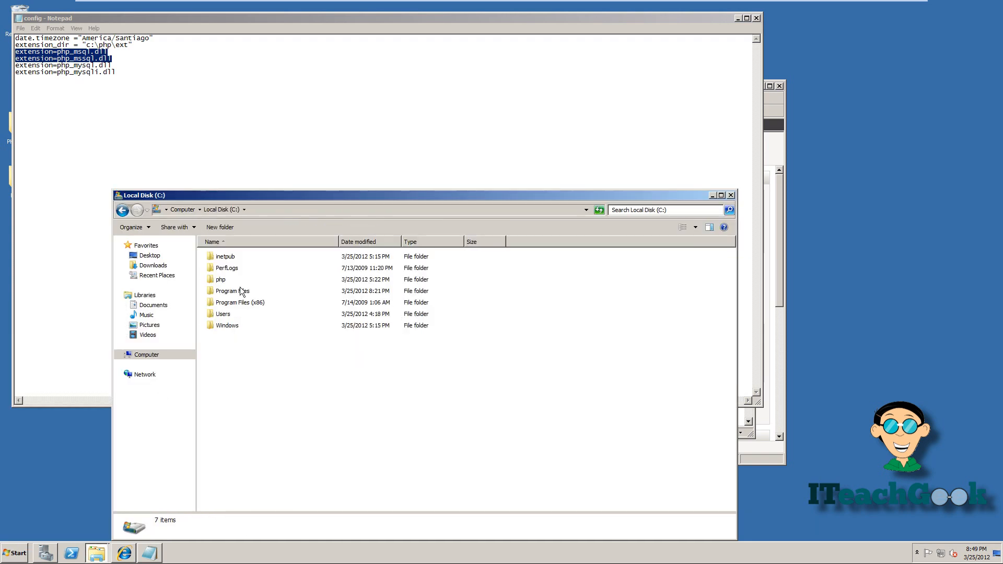
{"action": "double_click", "coordinate": [220, 280]}
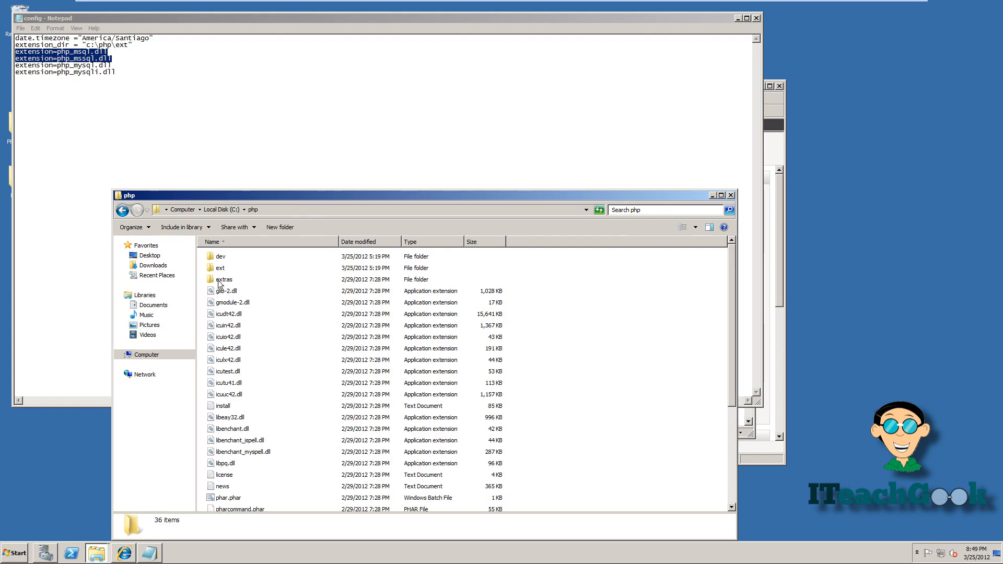
{"action": "scroll", "coordinate": [237, 387], "scroll_direction": "down", "scroll_amount": 4}
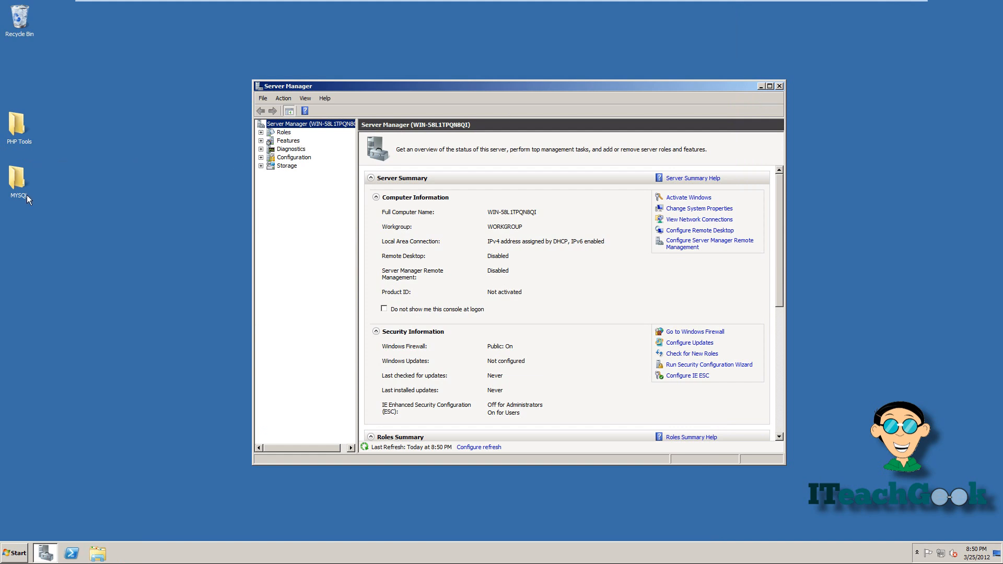
- Open the wordpress-3.3.1 wordpress folder and C:\inetpub\wwwroot side by side
{"action": "double_click", "coordinate": [24, 140]}
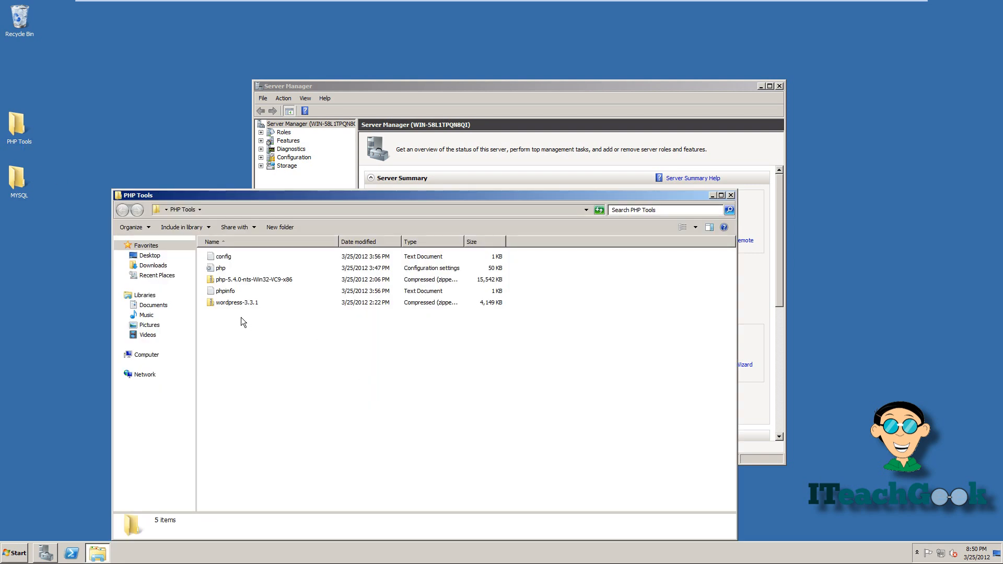
{"action": "double_click", "coordinate": [243, 302]}
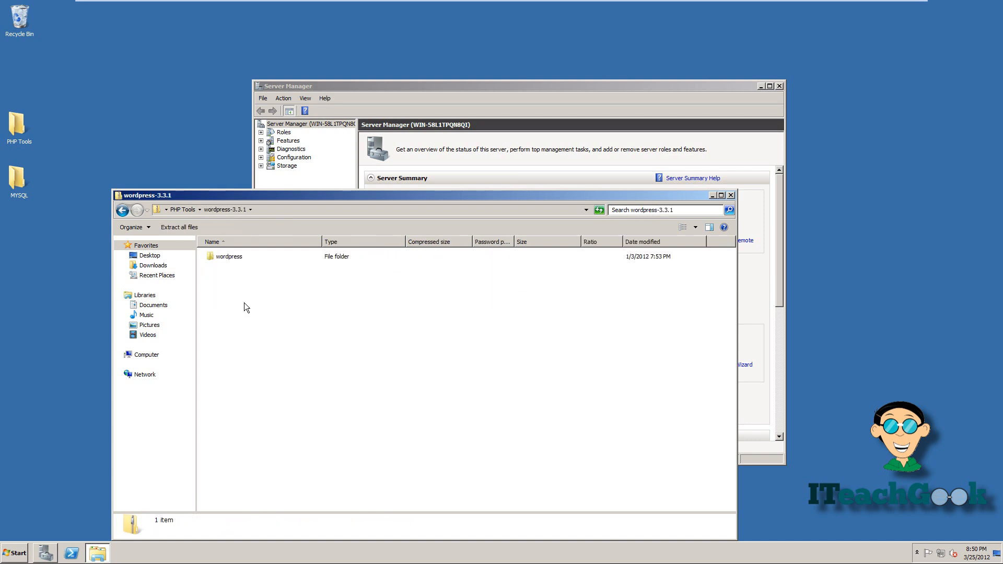
{"action": "double_click", "coordinate": [229, 257]}
{"action": "key", "text": "super"}
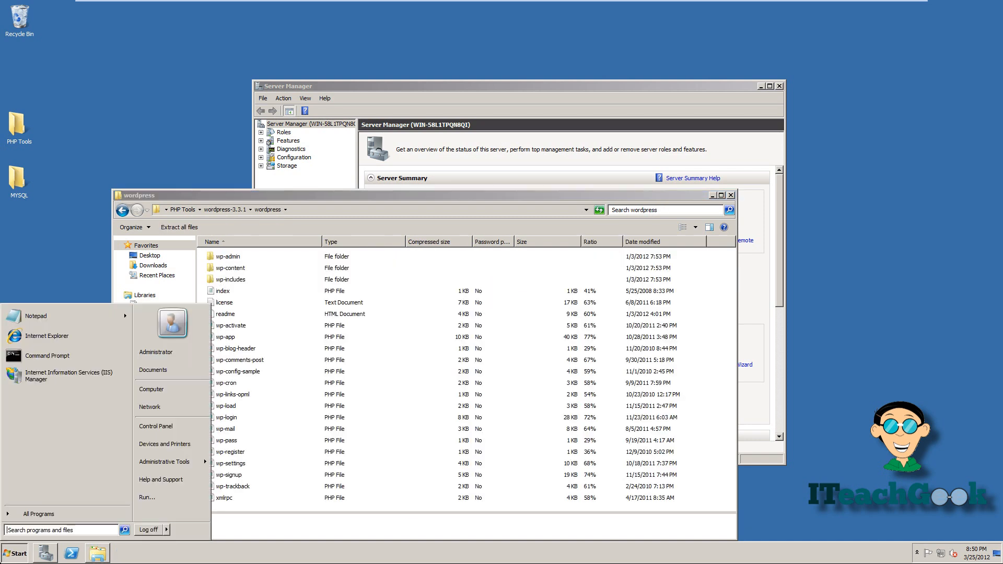
{"action": "left_click", "coordinate": [160, 393]}
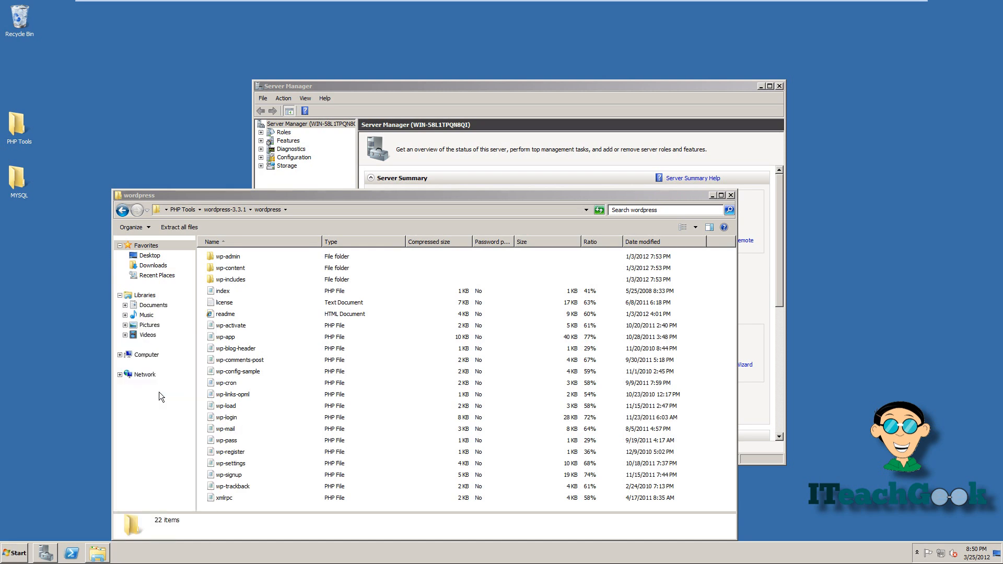
{"action": "double_click", "coordinate": [283, 268]}
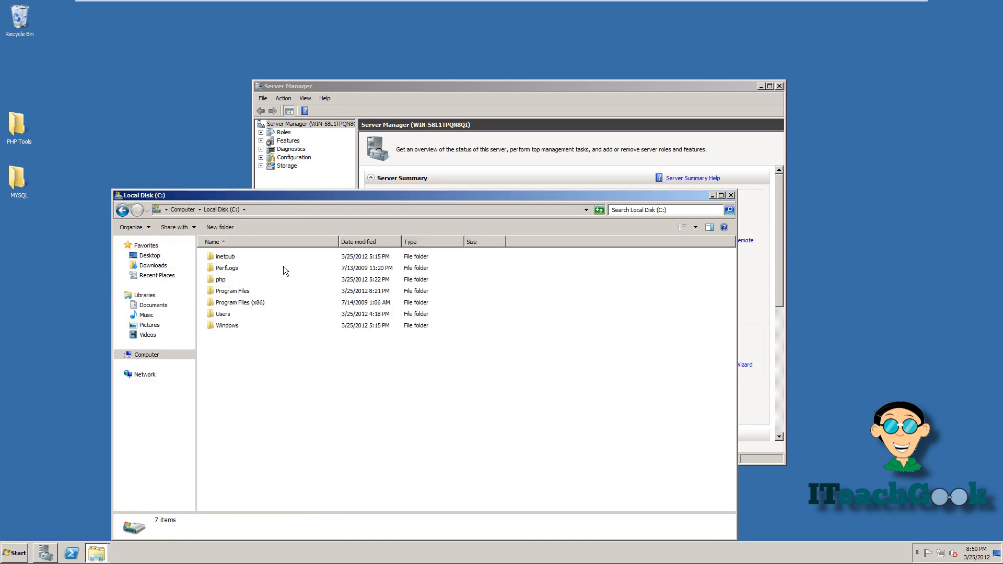
{"action": "double_click", "coordinate": [268, 257]}
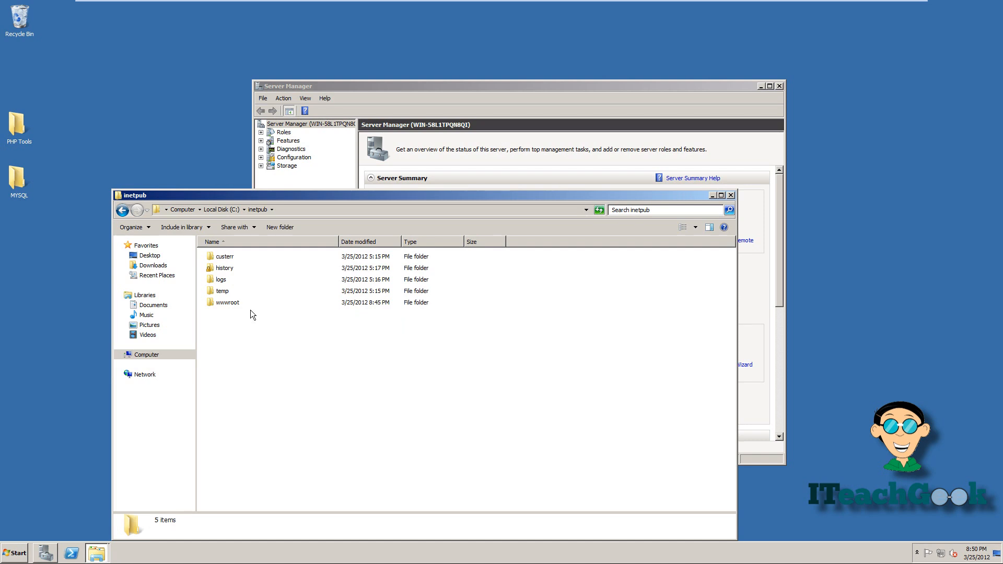
{"action": "double_click", "coordinate": [230, 303]}
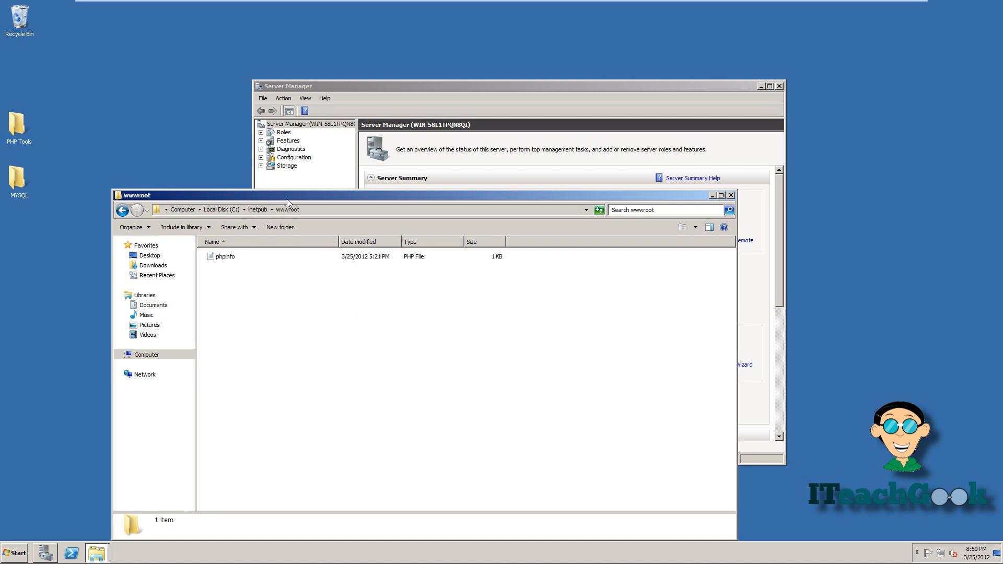
{"action": "left_click_drag", "start_coordinate": [288, 197], "coordinate": [601, 199]}
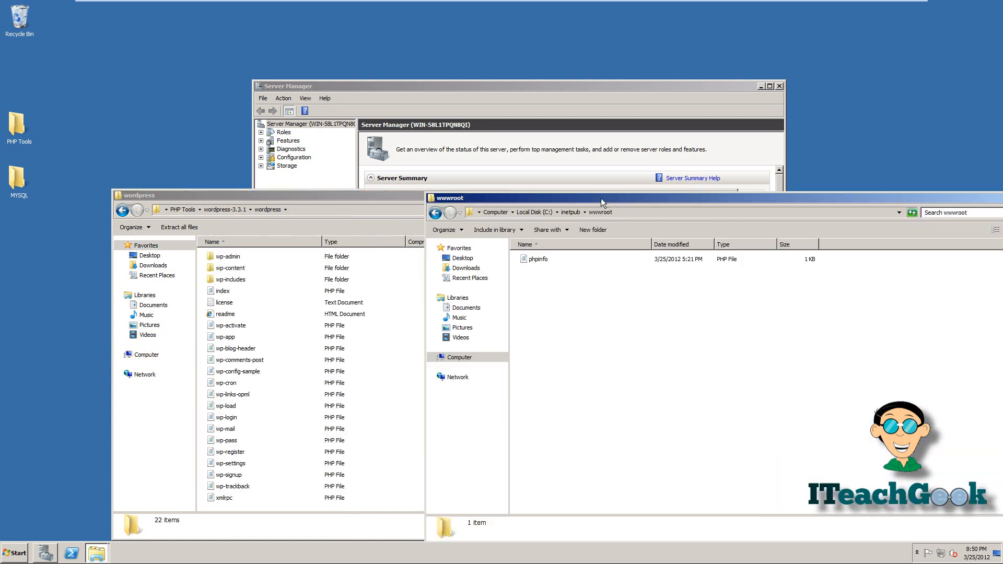
- Copy all 22 WordPress files into C:\inetpub\wwwroot
{"action": "left_click", "coordinate": [218, 315]}
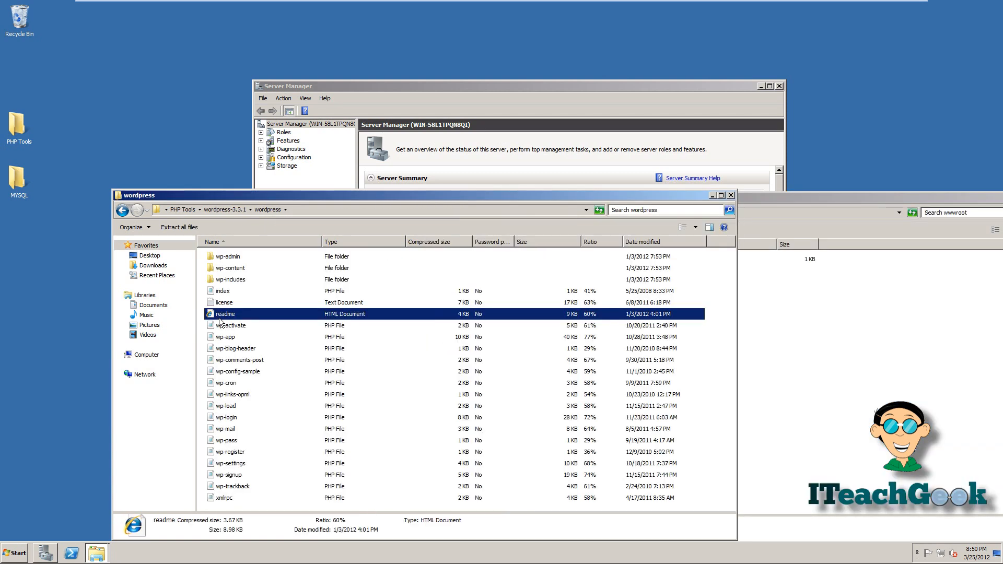
{"action": "key", "text": "ctrl+a"}
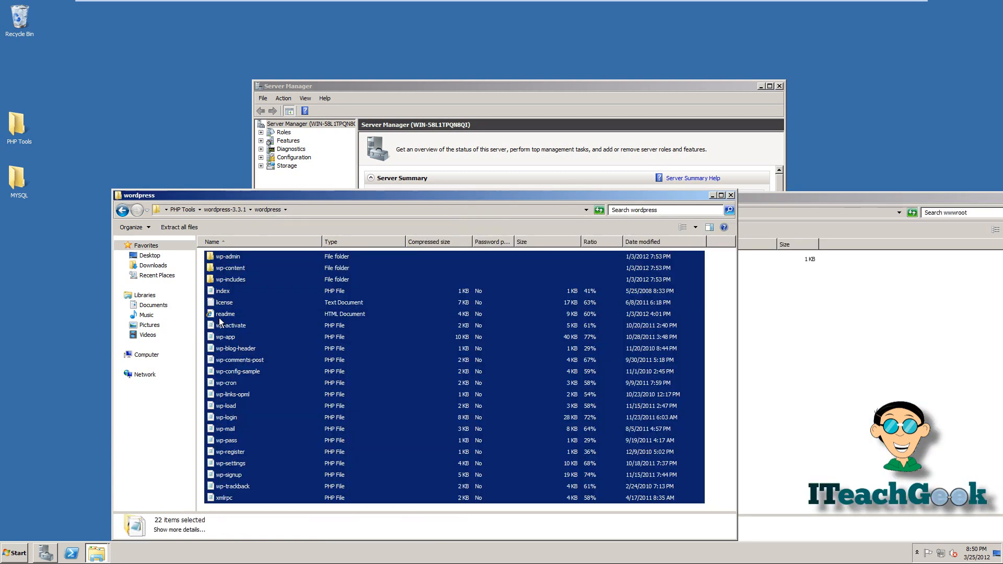
{"action": "left_click", "coordinate": [789, 402]}
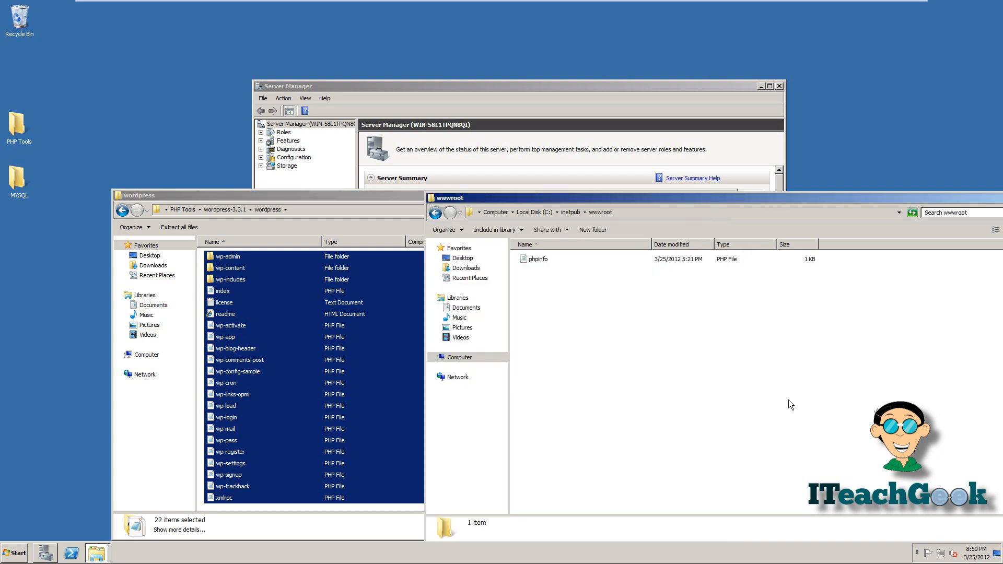
{"action": "key", "text": "ctrl+v"}
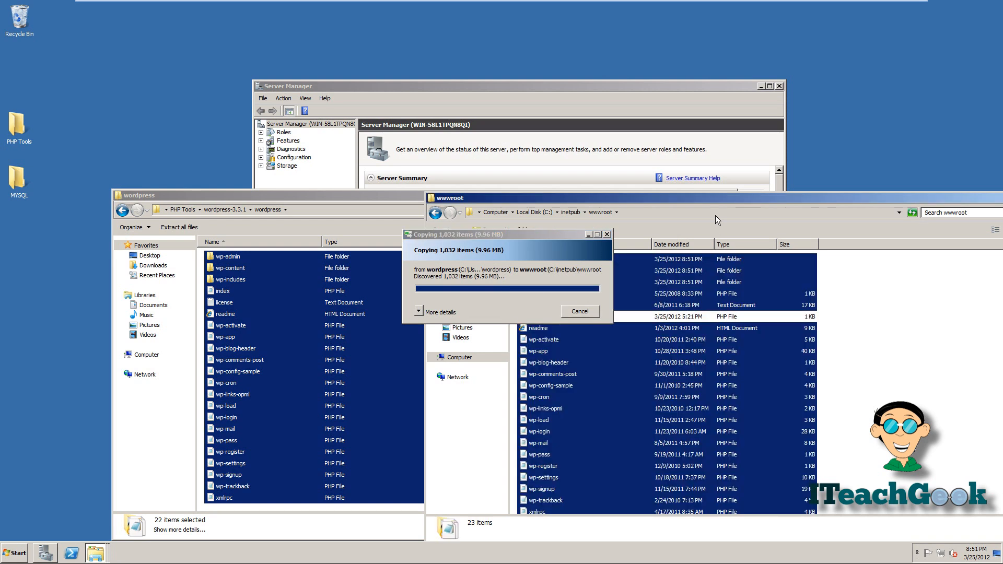
- Close the wwwroot and wordpress windows and select the MYSQL desktop folder
{"action": "left_click_drag", "start_coordinate": [720, 201], "coordinate": [366, 194]}
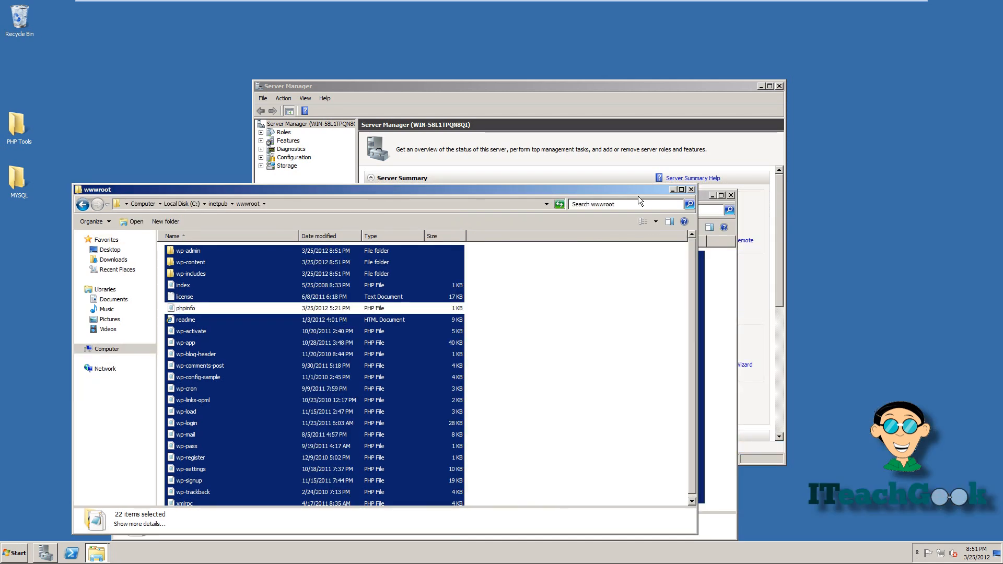
{"action": "left_click", "coordinate": [691, 190]}
{"action": "left_click", "coordinate": [730, 195]}
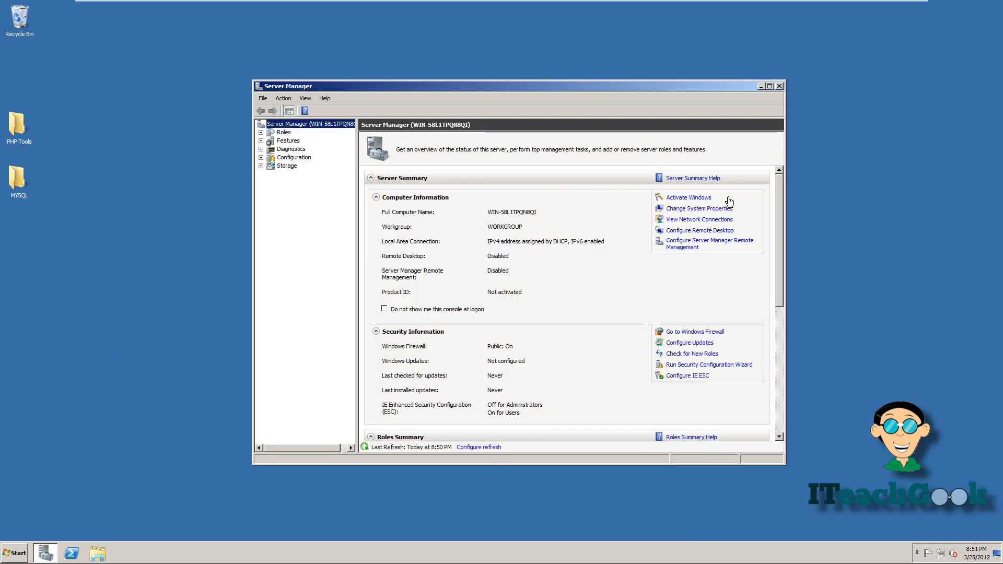
{"action": "left_click", "coordinate": [230, 221]}
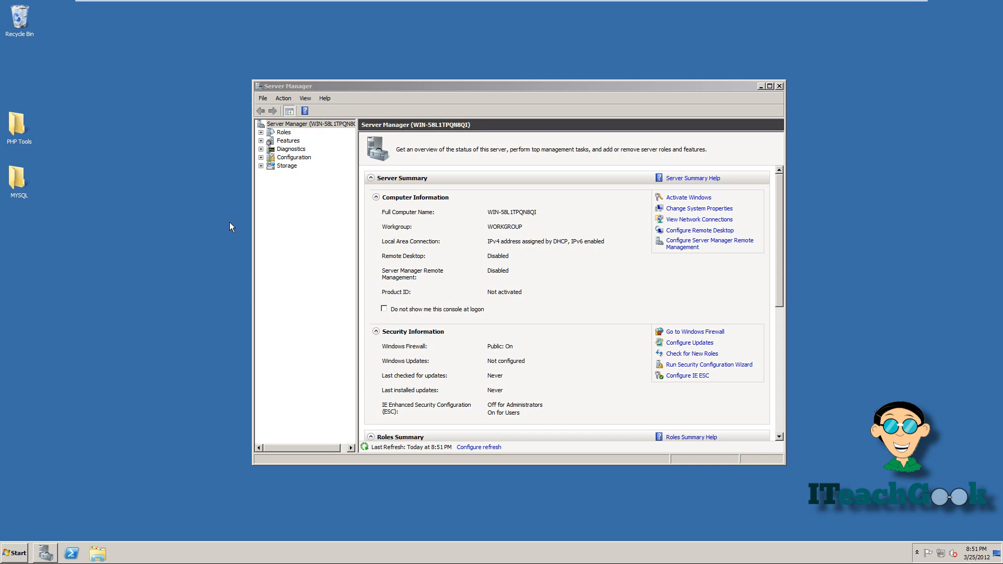
{"action": "left_click", "coordinate": [14, 188]}
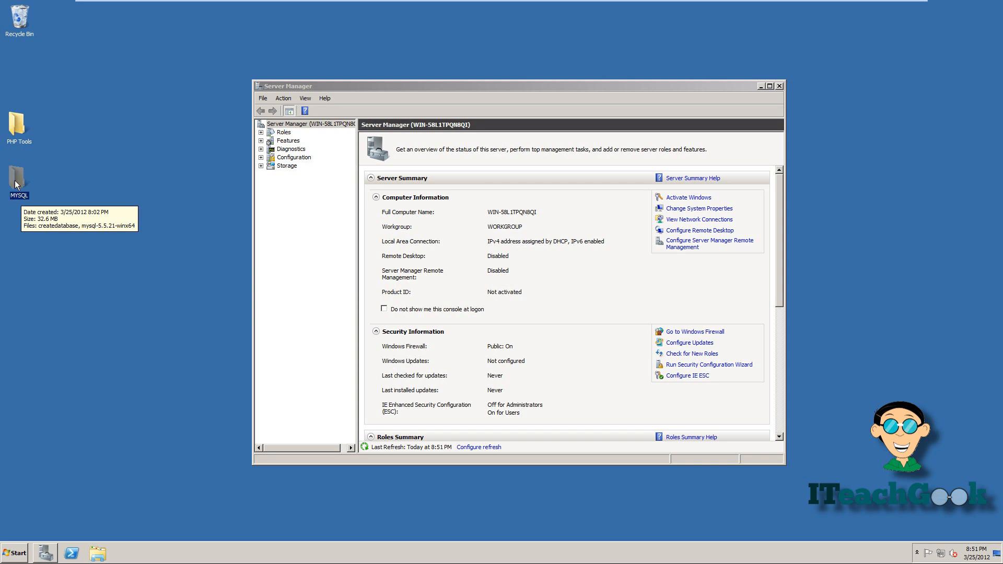
- Open the createdatabase SQL script from MYSQL in a widened Notepad window
{"action": "double_click", "coordinate": [16, 184]}
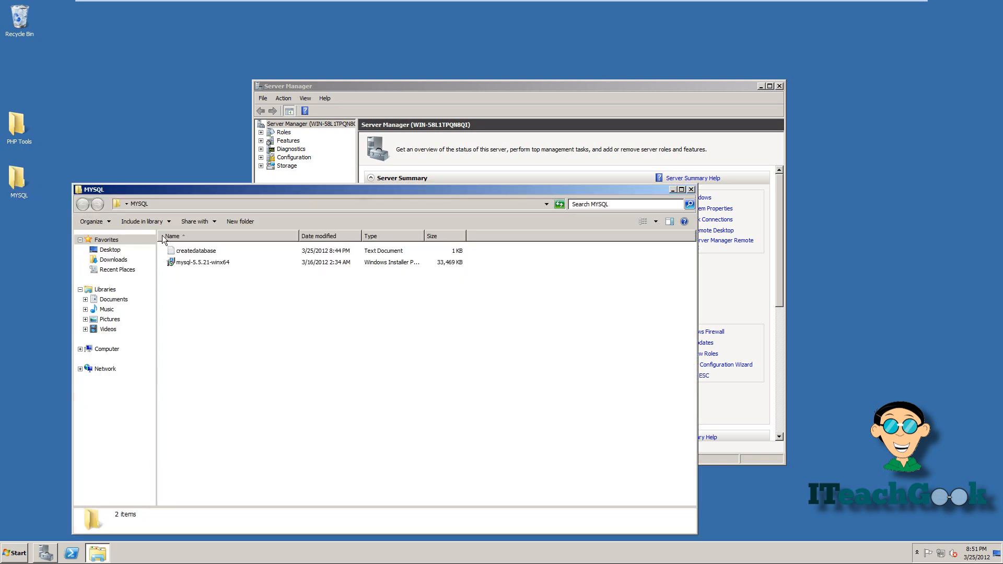
{"action": "double_click", "coordinate": [203, 253]}
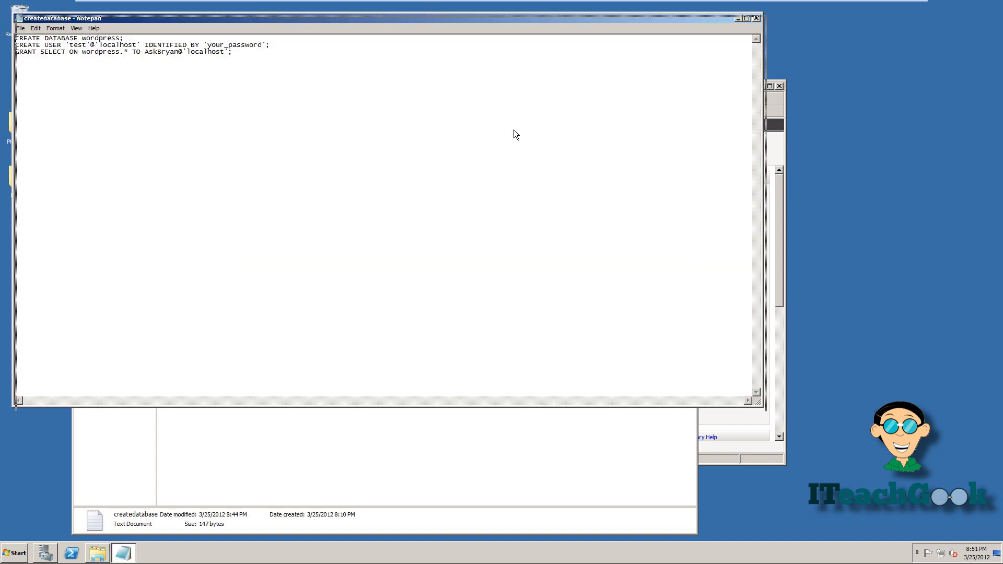
{"action": "left_click_drag", "start_coordinate": [761, 255], "coordinate": [1001, 255]}
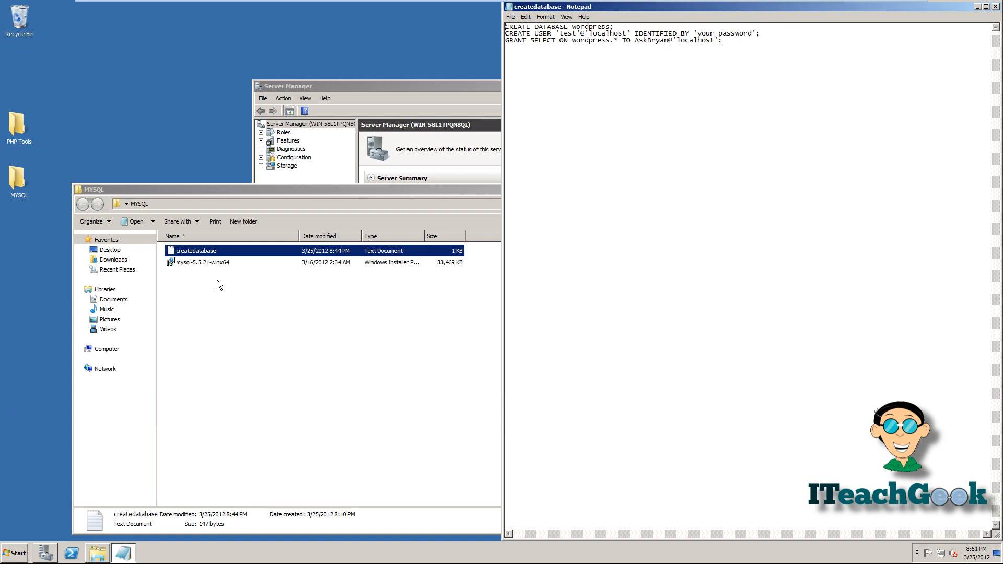
- Install mysql-5.5.21-winx64 with the Typical setup, dismissing the Enterprise information
{"action": "double_click", "coordinate": [217, 262]}
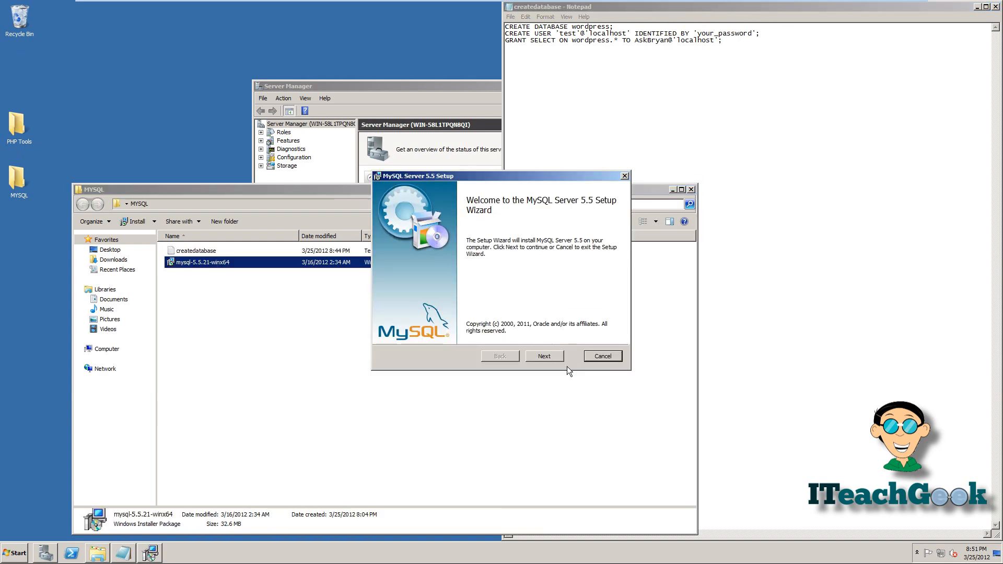
{"action": "left_click", "coordinate": [555, 359]}
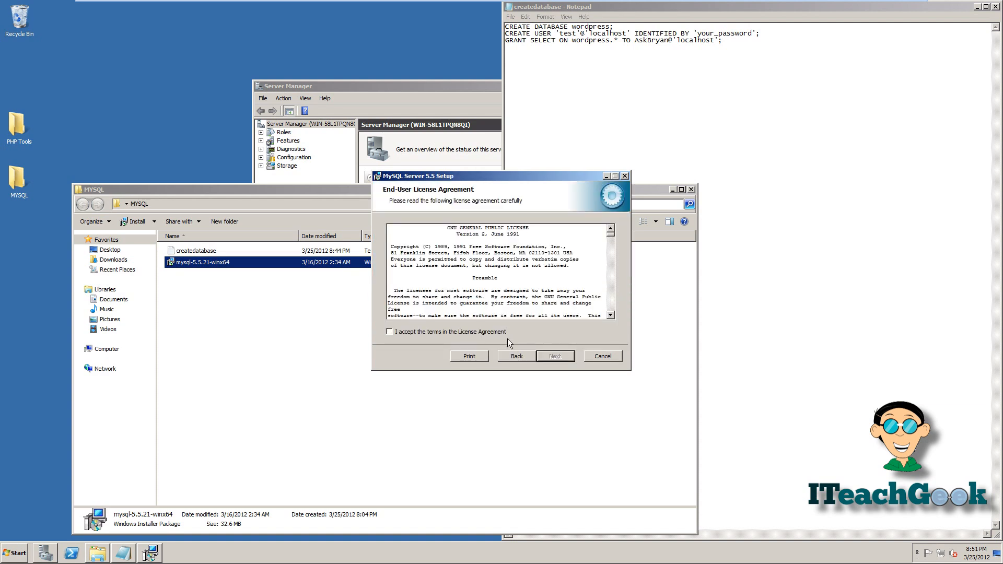
{"action": "left_click", "coordinate": [544, 356]}
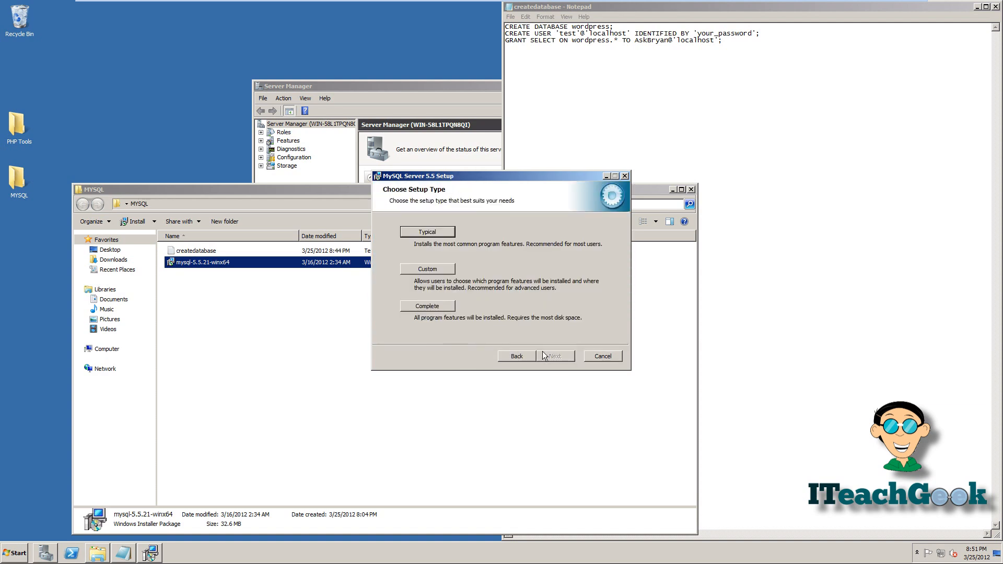
{"action": "left_click", "coordinate": [443, 233]}
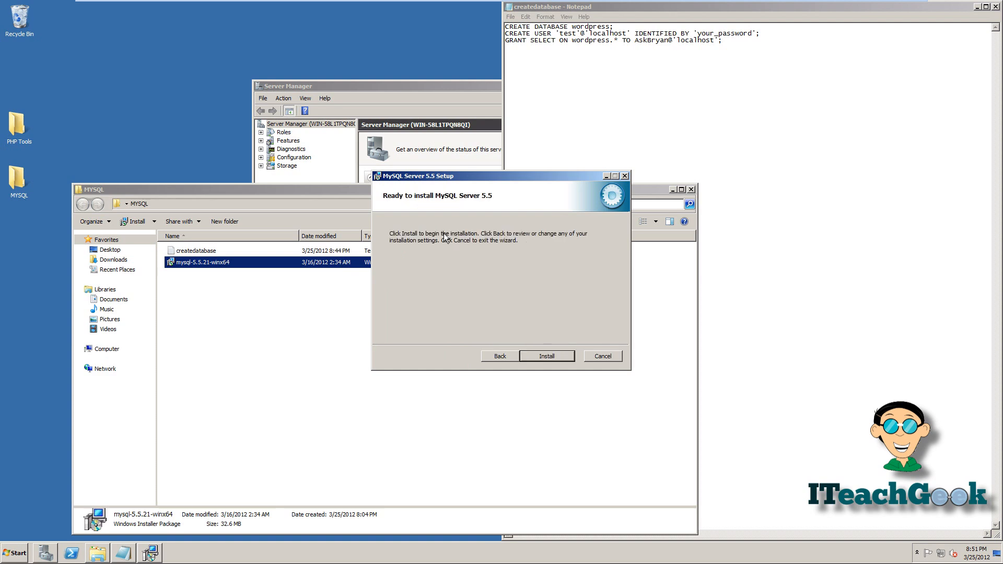
{"action": "left_click", "coordinate": [540, 354]}
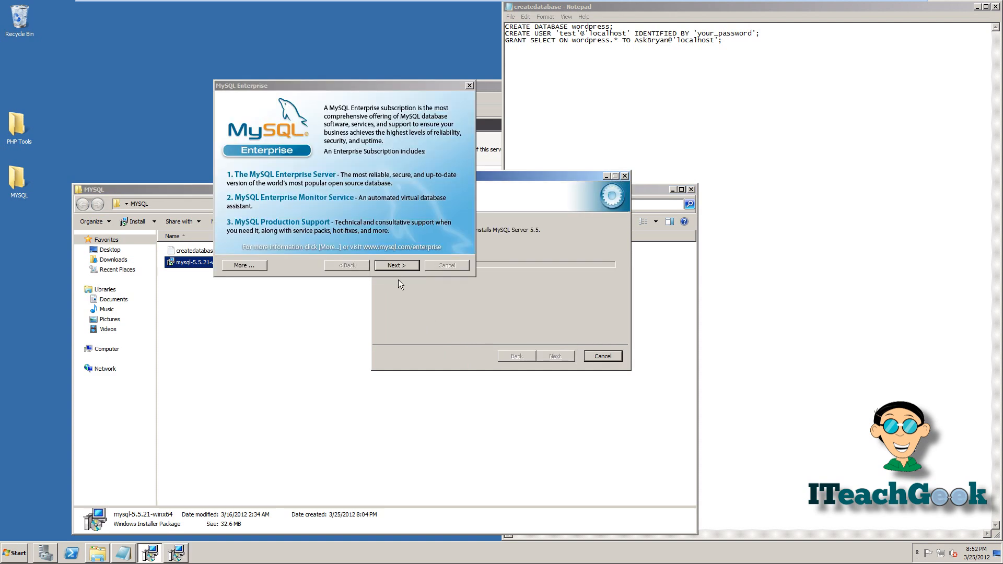
{"action": "left_click", "coordinate": [393, 266]}
{"action": "left_click", "coordinate": [393, 266]}
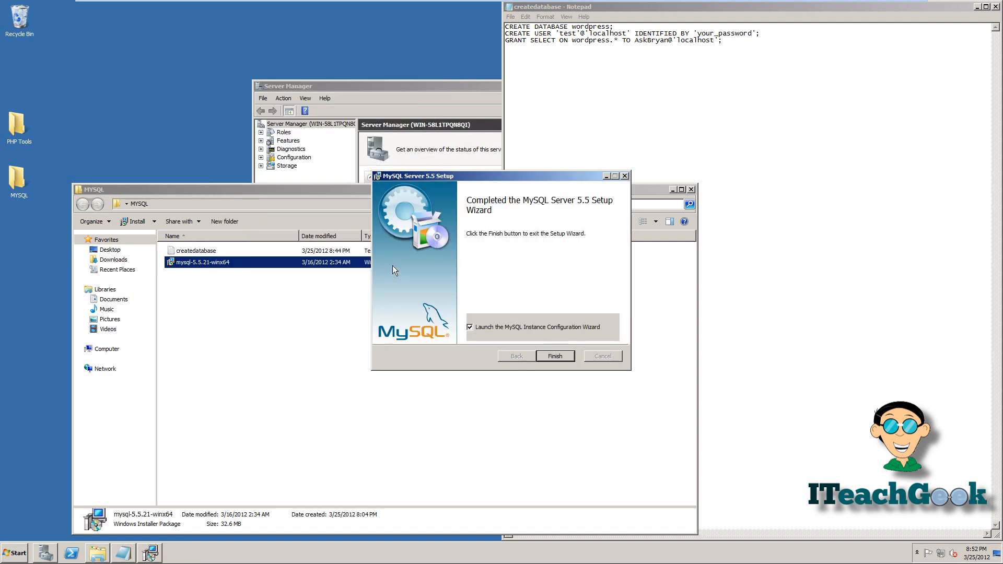
- Choose Detailed Configuration, Server Machine, Multifunctional Database, with default InnoDB and connection settings
{"action": "left_click", "coordinate": [554, 356]}
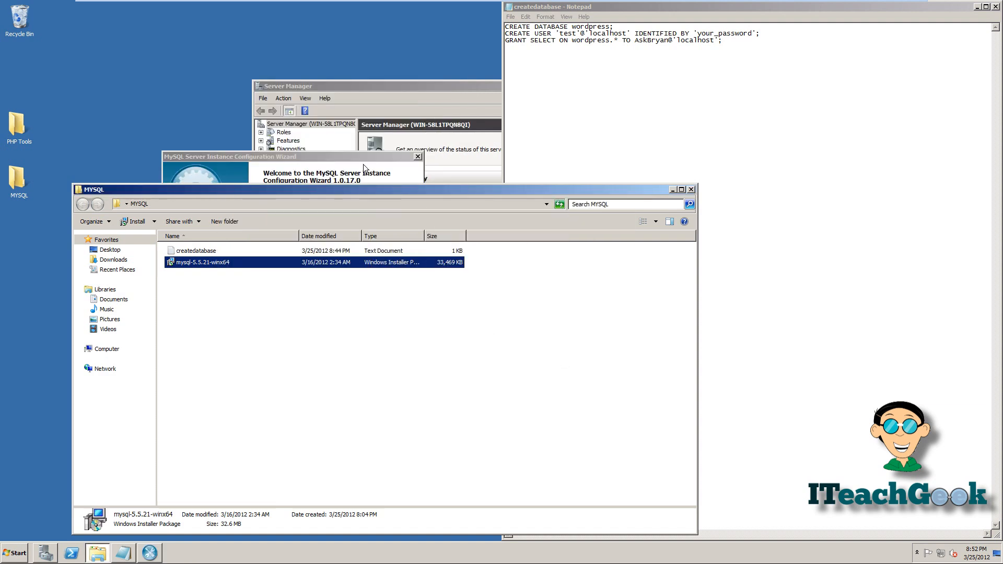
{"action": "left_click", "coordinate": [345, 337]}
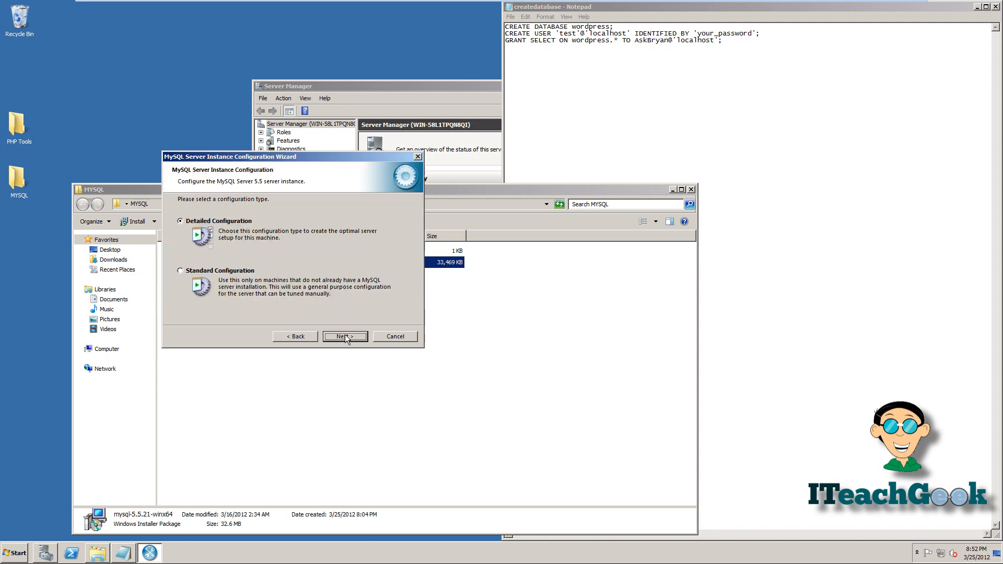
{"action": "left_click", "coordinate": [345, 337]}
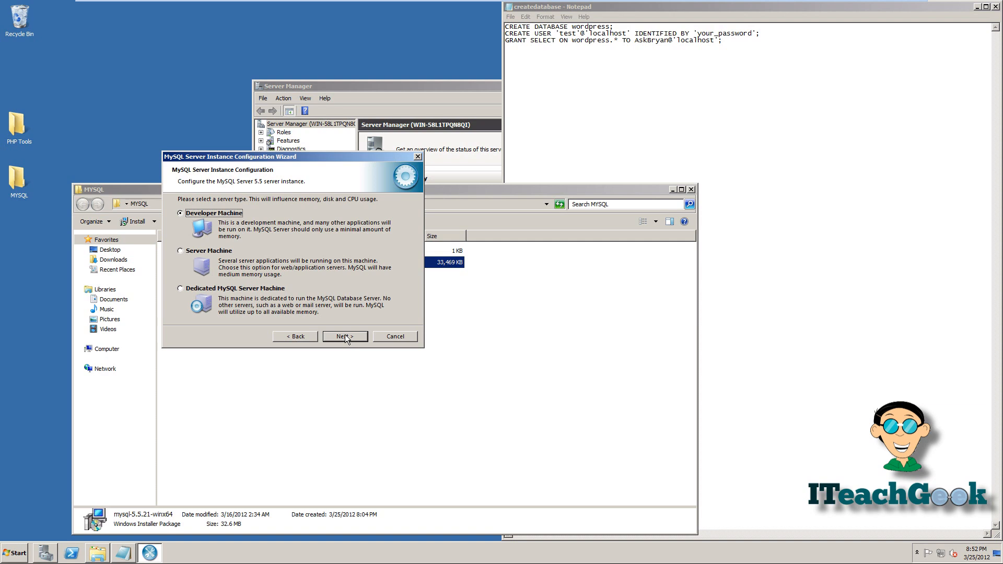
{"action": "left_click", "coordinate": [223, 252]}
{"action": "left_click", "coordinate": [333, 338]}
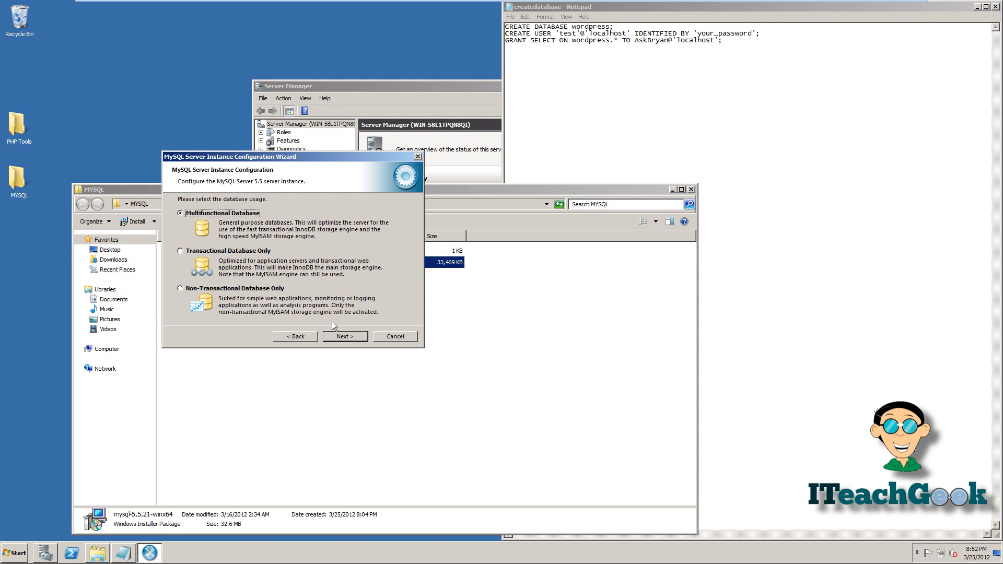
{"action": "left_click", "coordinate": [337, 336]}
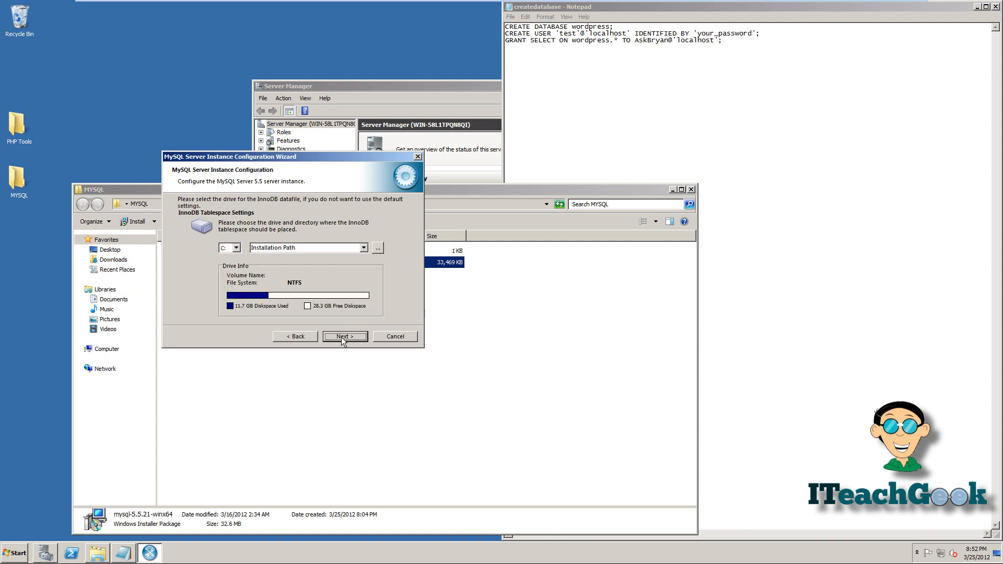
{"action": "left_click", "coordinate": [340, 337]}
{"action": "left_click", "coordinate": [340, 337]}
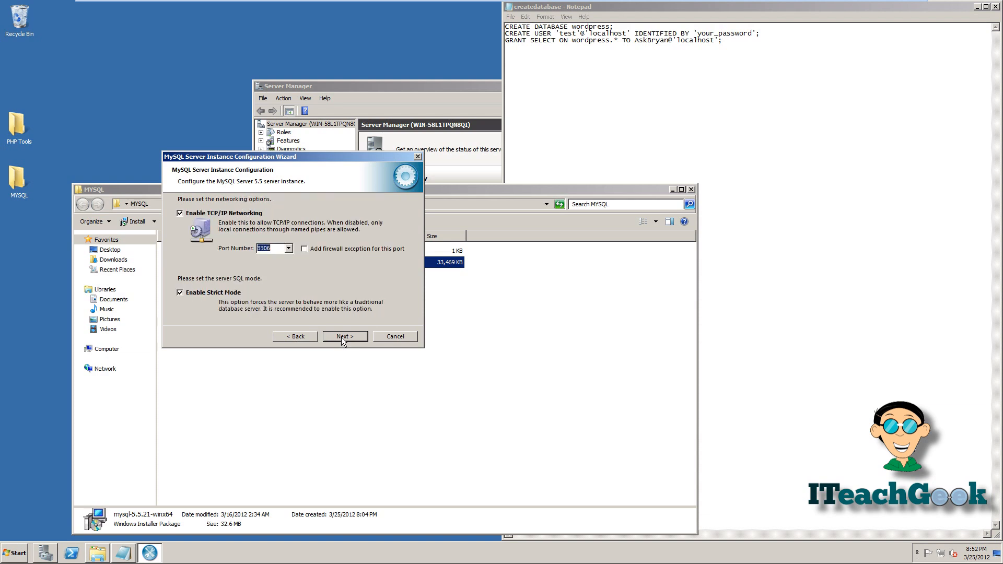
- Add a port 3306 firewall exception, keep standard charset, and include bin in PATH
{"action": "left_click", "coordinate": [309, 249]}
{"action": "left_click", "coordinate": [333, 337]}
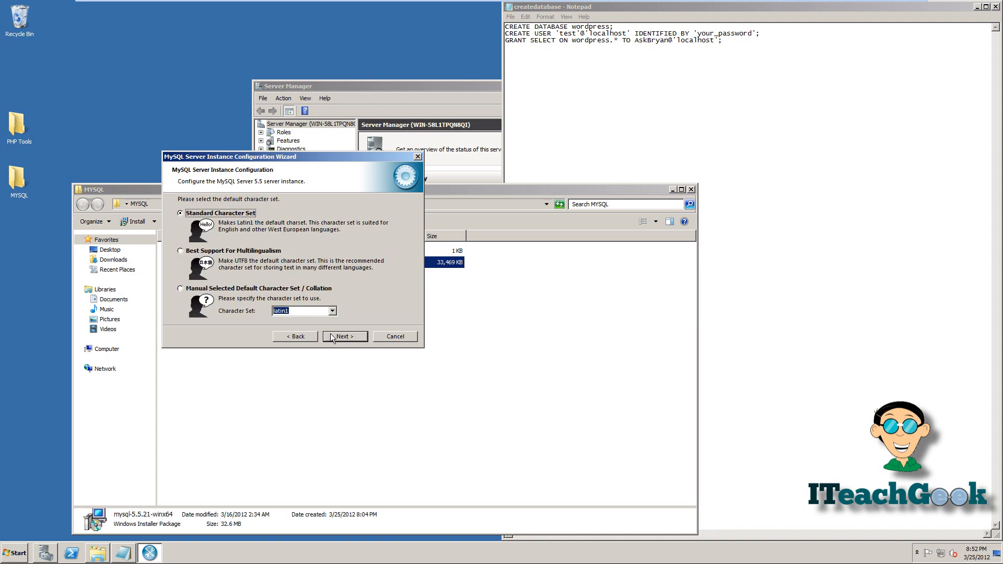
{"action": "left_click", "coordinate": [334, 336]}
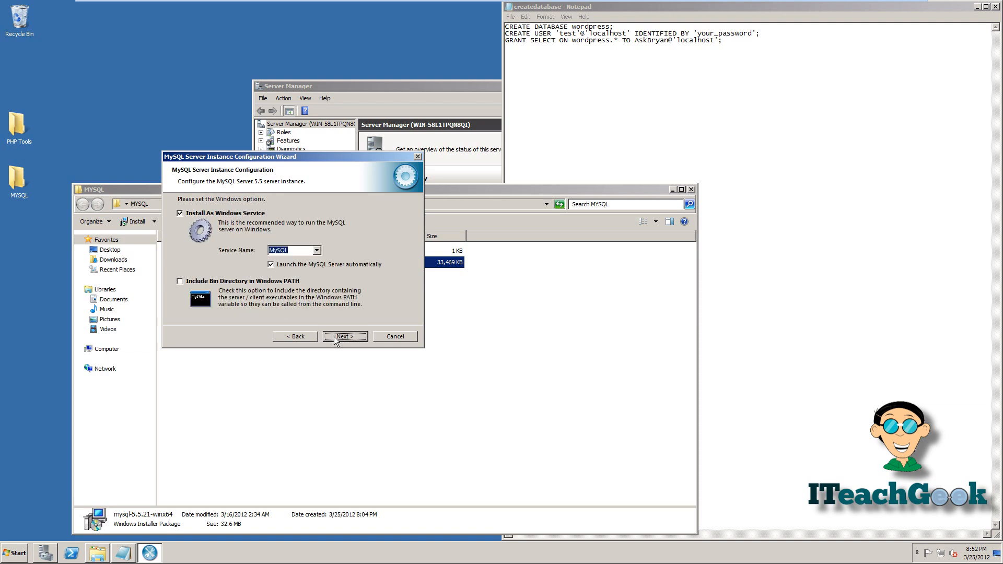
{"action": "left_click", "coordinate": [246, 282]}
{"action": "left_click", "coordinate": [354, 338]}
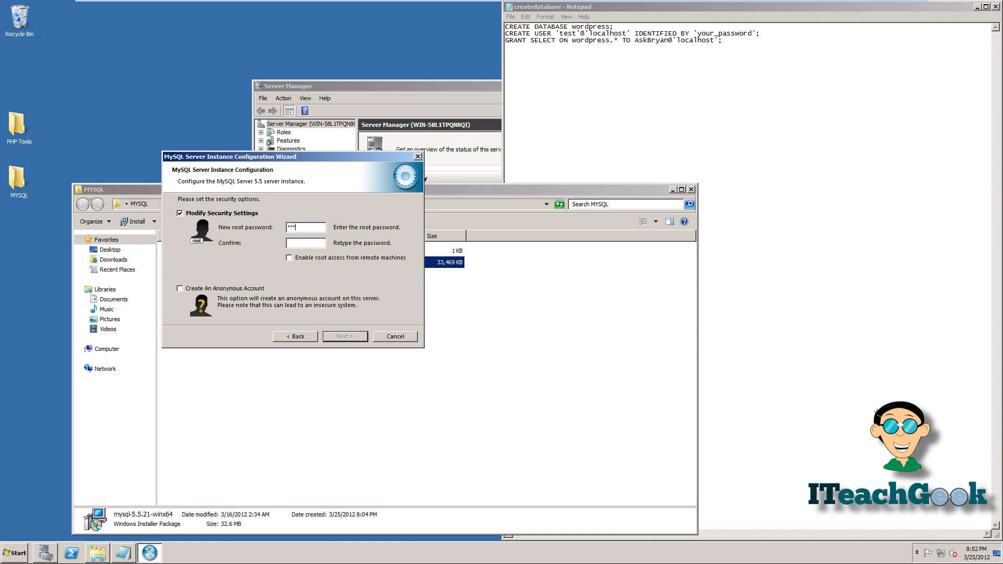
- Enter the root password, enable remote root access, and execute the configuration to write my.ini
{"action": "type", "text": "***********"}
{"action": "left_click", "coordinate": [288, 258]}
{"action": "left_click", "coordinate": [339, 335]}
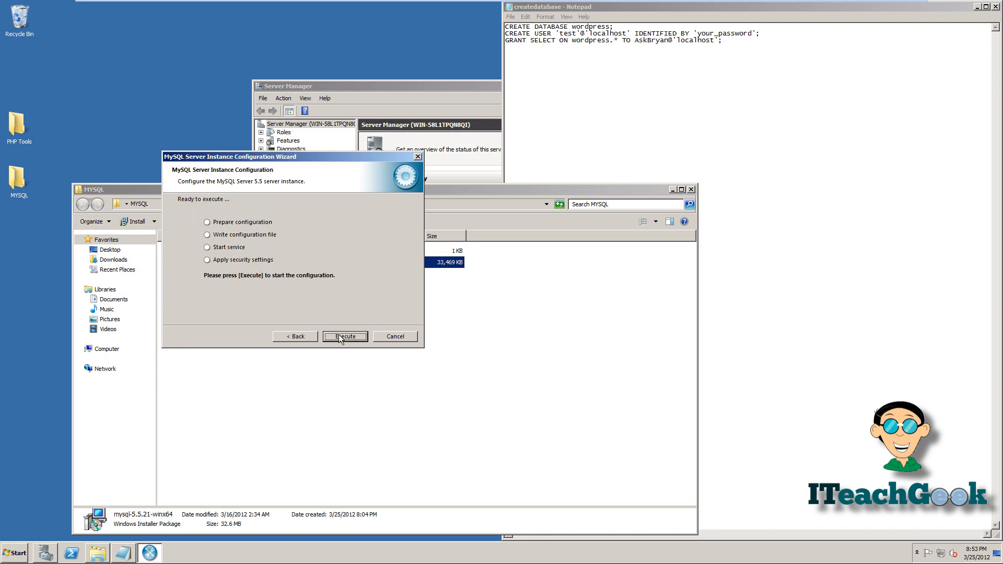
{"action": "left_click", "coordinate": [339, 336]}
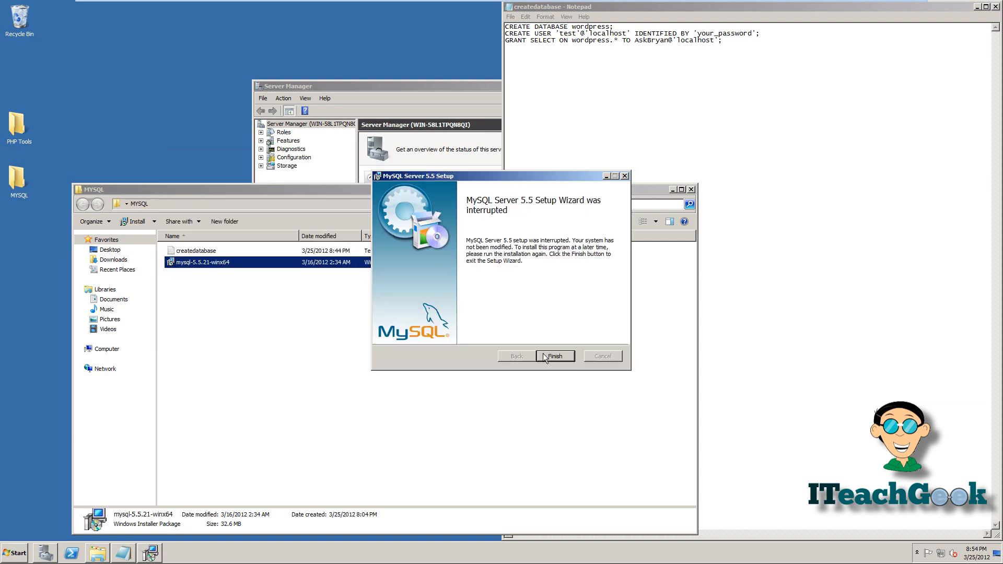
{"action": "left_click", "coordinate": [545, 354]}
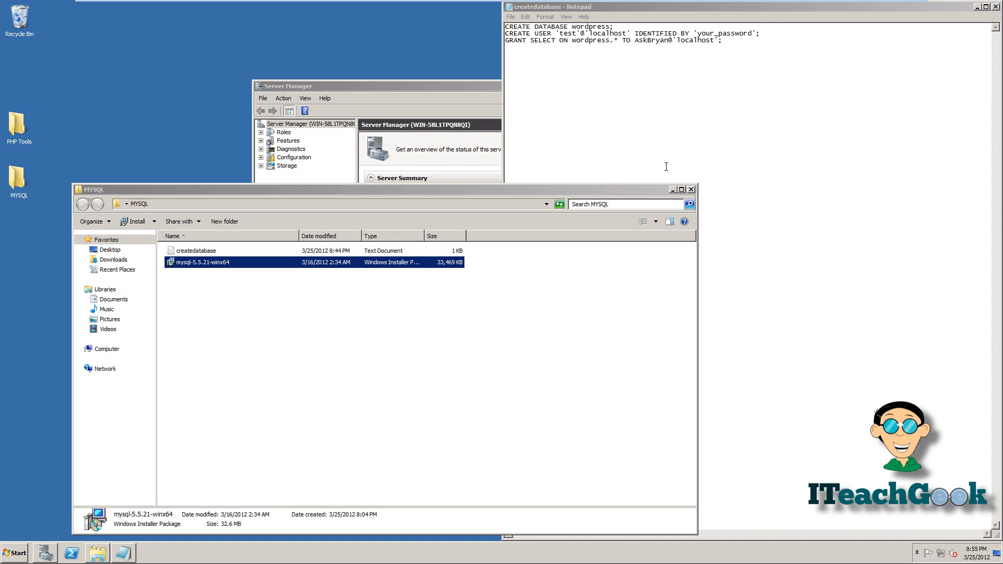
- Launch MySQL 5.5 Command Line Client and log in with the root password
{"action": "left_click", "coordinate": [691, 189]}
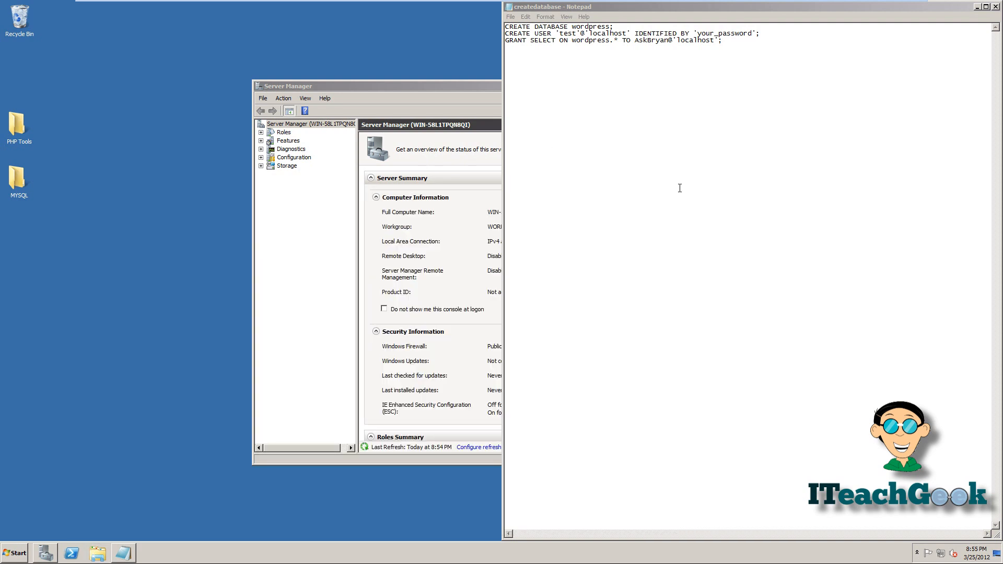
{"action": "left_click", "coordinate": [12, 553]}
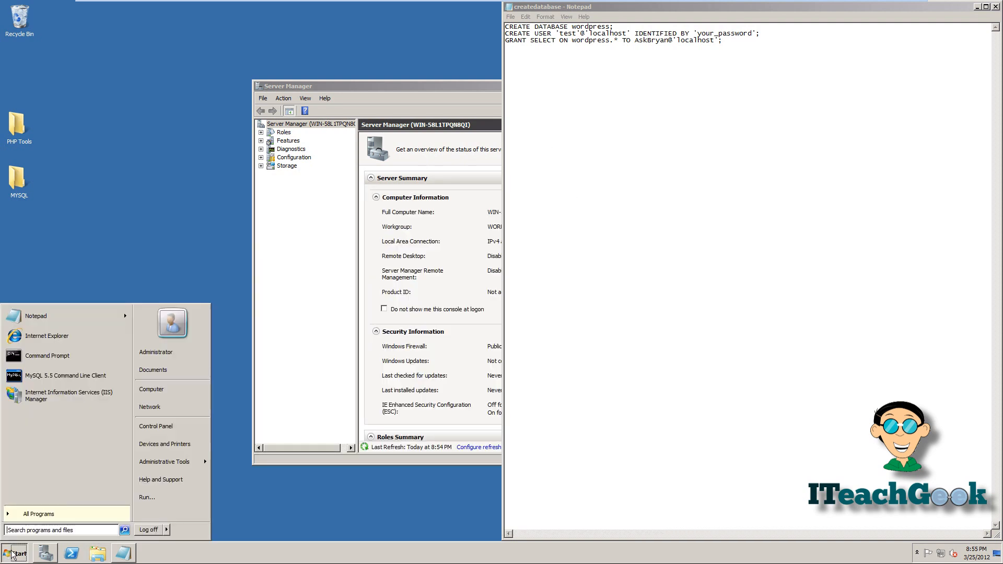
{"action": "left_click", "coordinate": [56, 383]}
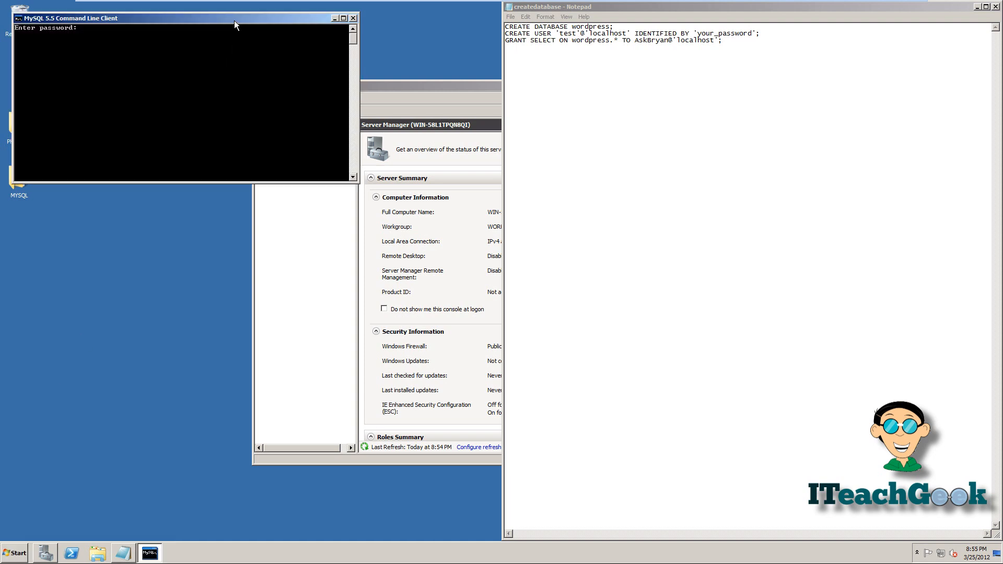
{"action": "left_click_drag", "start_coordinate": [234, 28], "coordinate": [241, 238]}
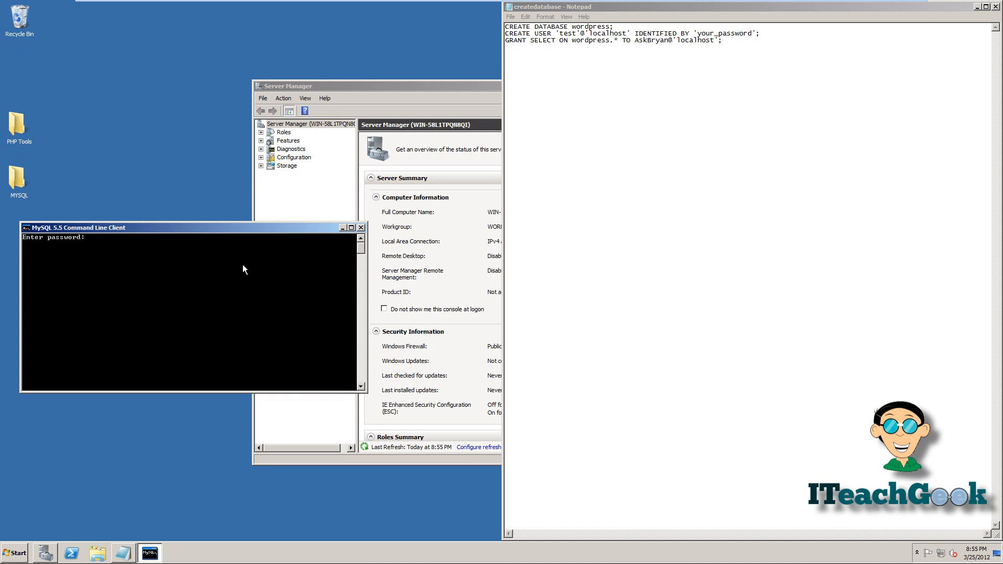
{"action": "type", "text": "*********"}
{"action": "key", "text": "Return"}
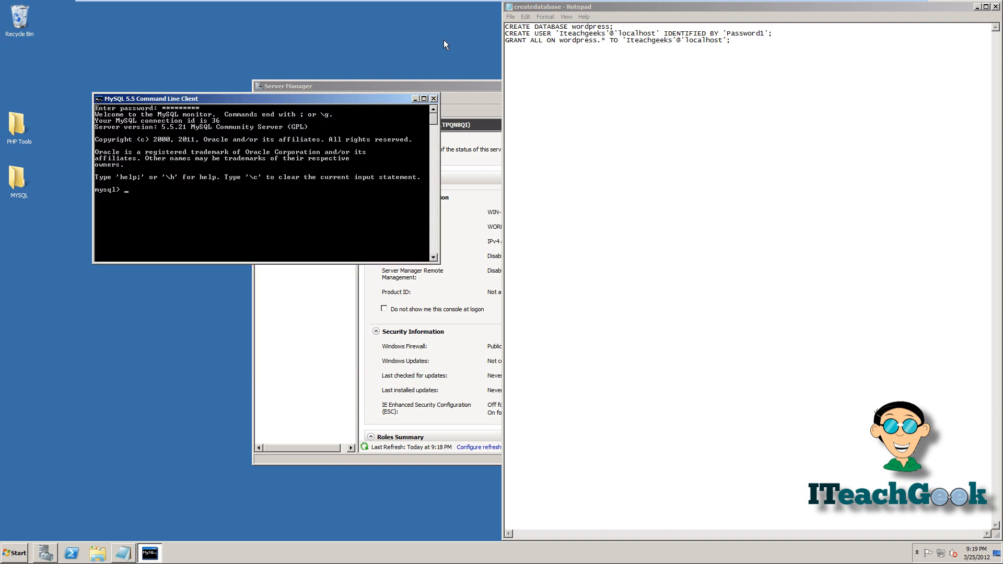
- Copy CREATE DATABASE wordpress; from the Notepad script and run it in the MySQL console
{"action": "left_click", "coordinate": [637, 28]}
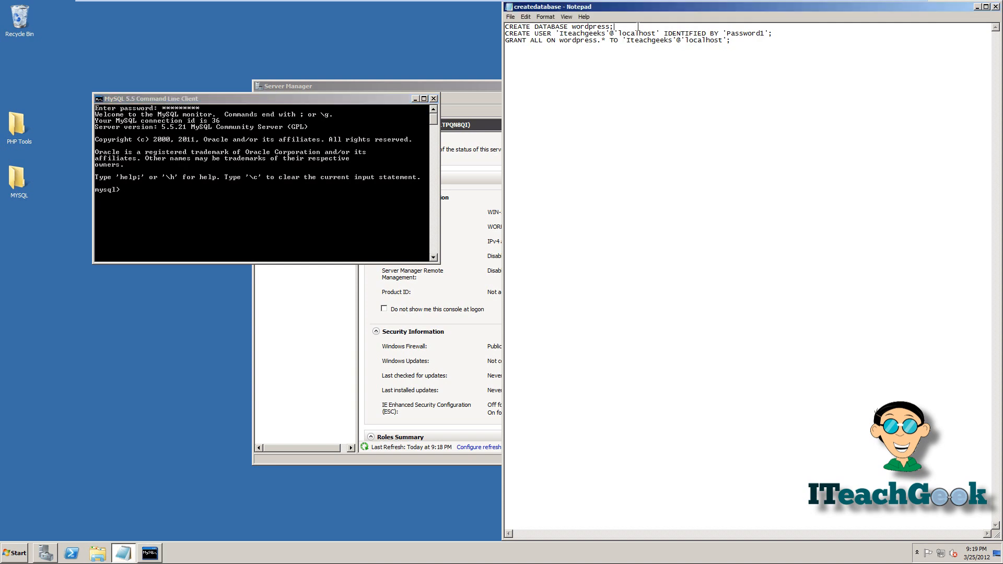
{"action": "left_click_drag", "start_coordinate": [638, 26], "coordinate": [506, 27]}
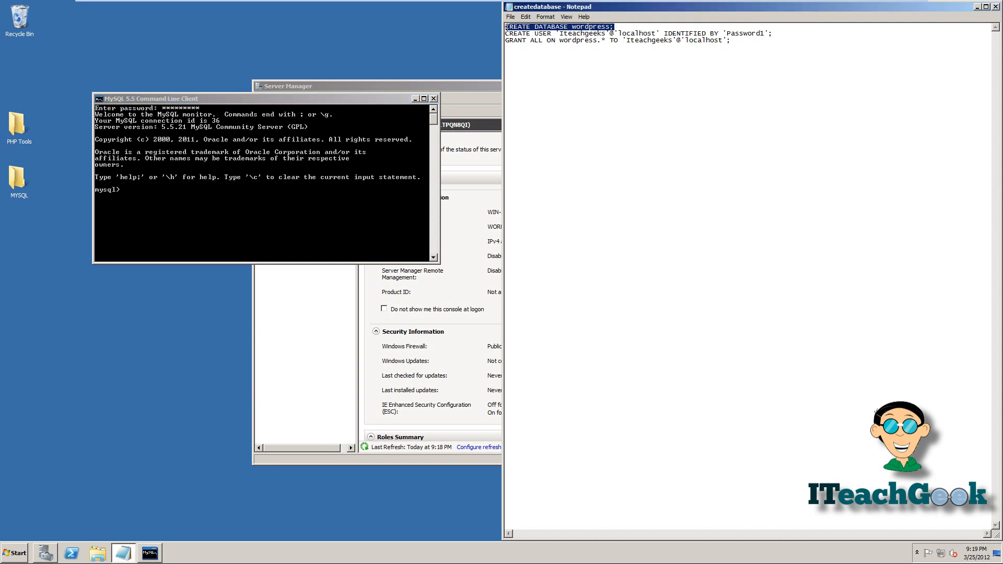
{"action": "right_click", "coordinate": [510, 28]}
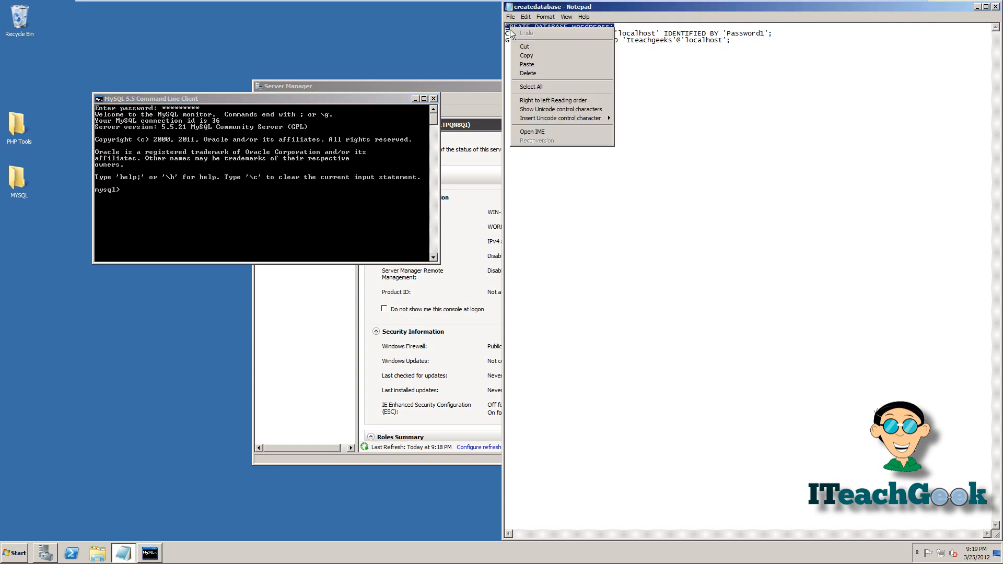
{"action": "left_click", "coordinate": [526, 56]}
{"action": "left_click", "coordinate": [325, 197]}
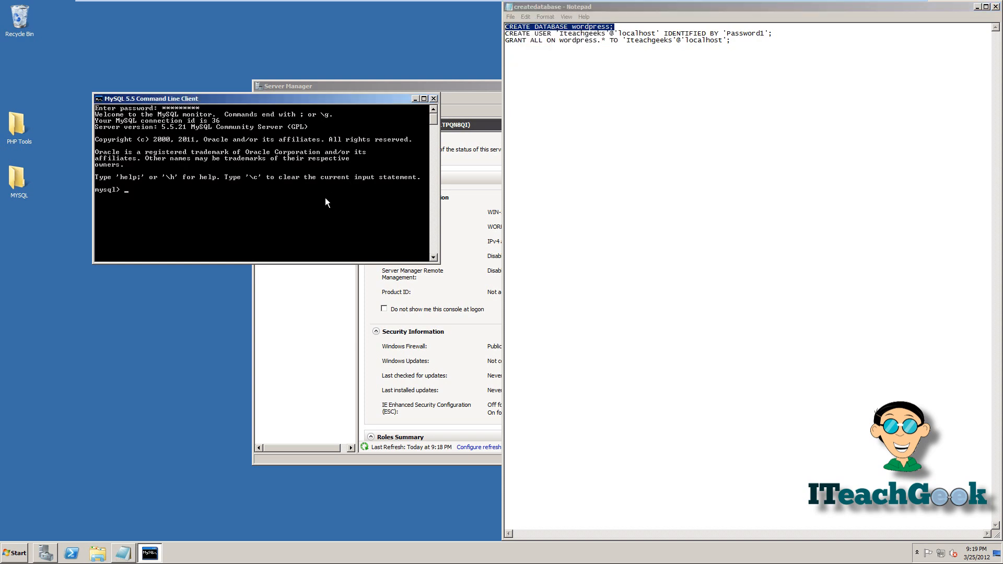
{"action": "right_click", "coordinate": [324, 198]}
{"action": "left_click", "coordinate": [330, 220]}
{"action": "key", "text": "Return"}
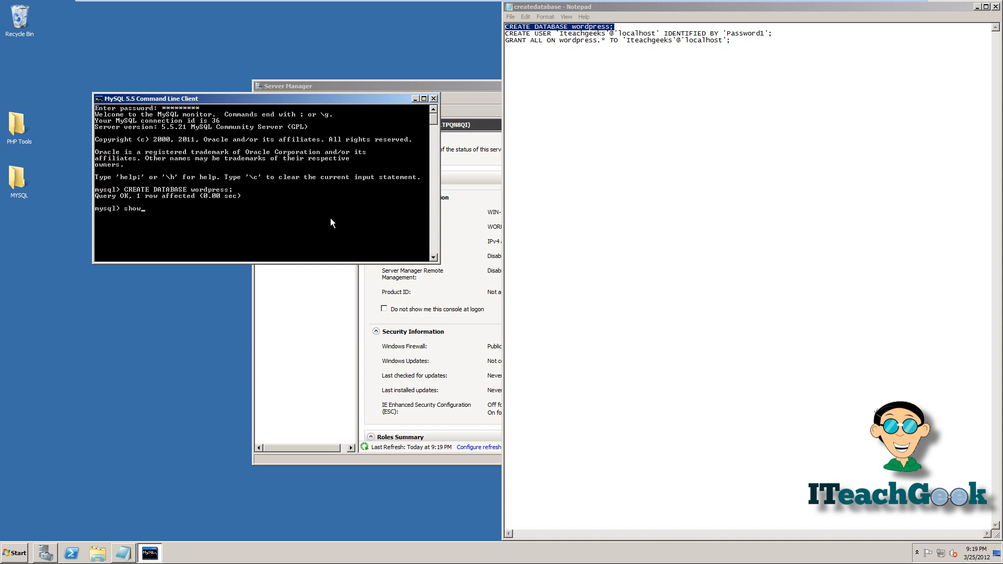
- List the server's databases, then run use wordpress; to switch to it
{"action": "key", "text": "BackSpace"}
{"action": "key", "text": "BackSpace"}
{"action": "type", "text": "Show Database"}
{"action": "key", "text": "Return"}
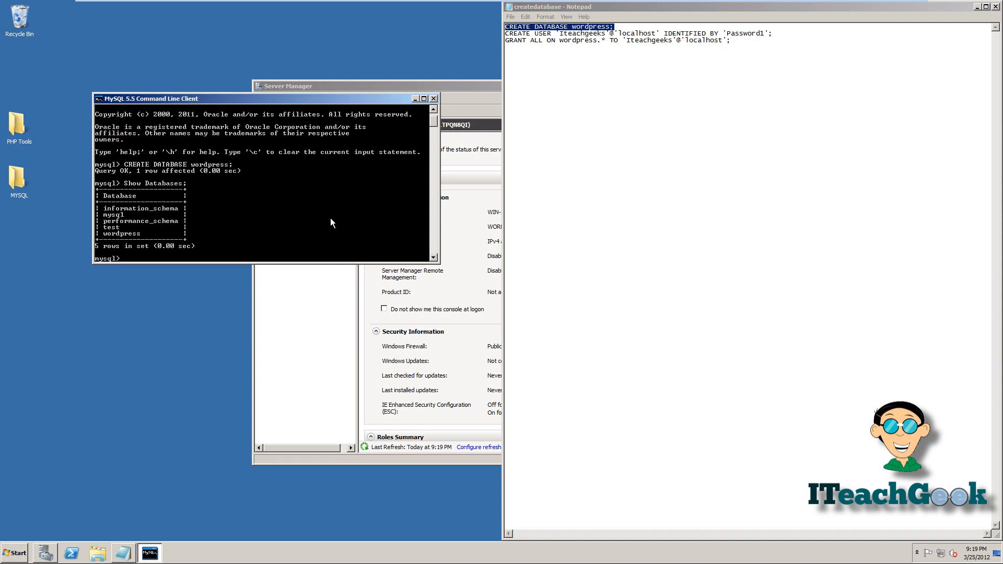
{"action": "type", "text": "use wordpress;"}
{"action": "key", "text": "Return"}
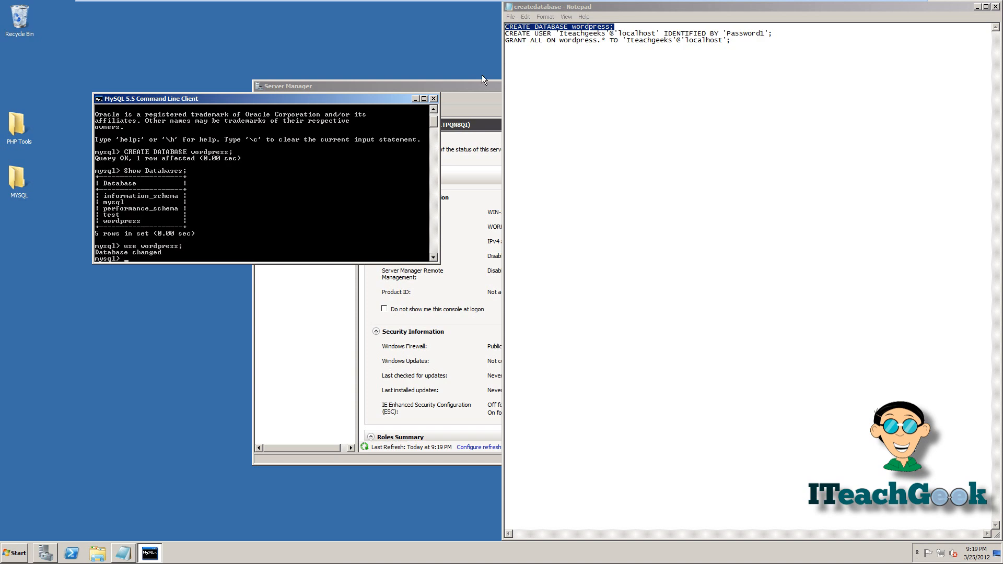
- Copy the CREATE USER statement from the Notepad script and run it in the console
{"action": "left_click", "coordinate": [606, 39]}
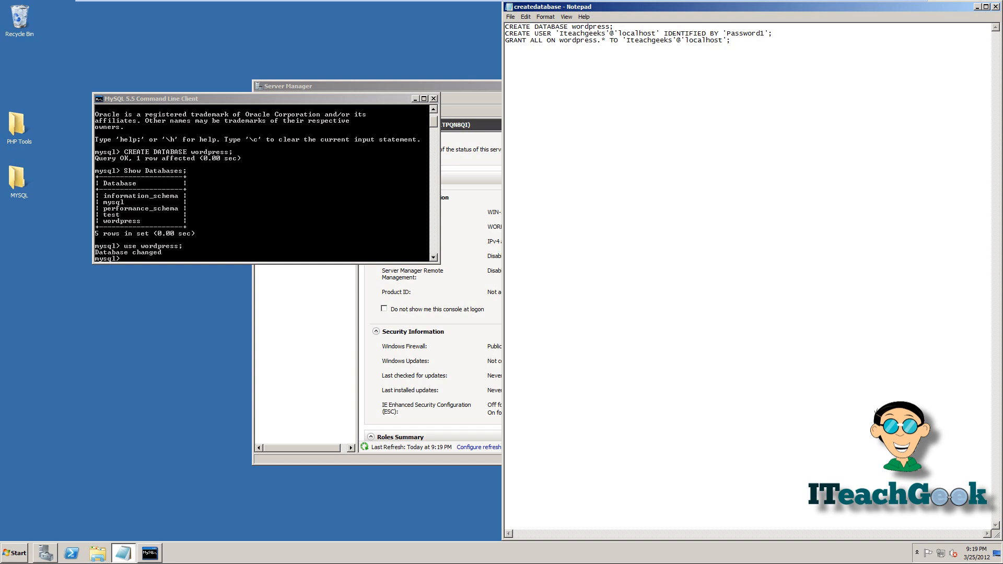
{"action": "type", "text": "1"}
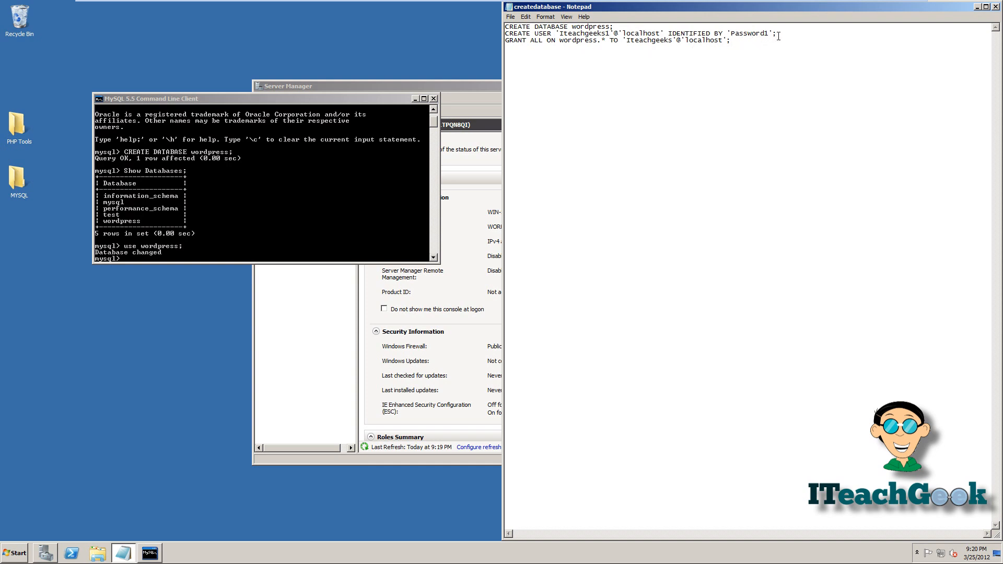
{"action": "left_click_drag", "start_coordinate": [779, 36], "coordinate": [506, 35]}
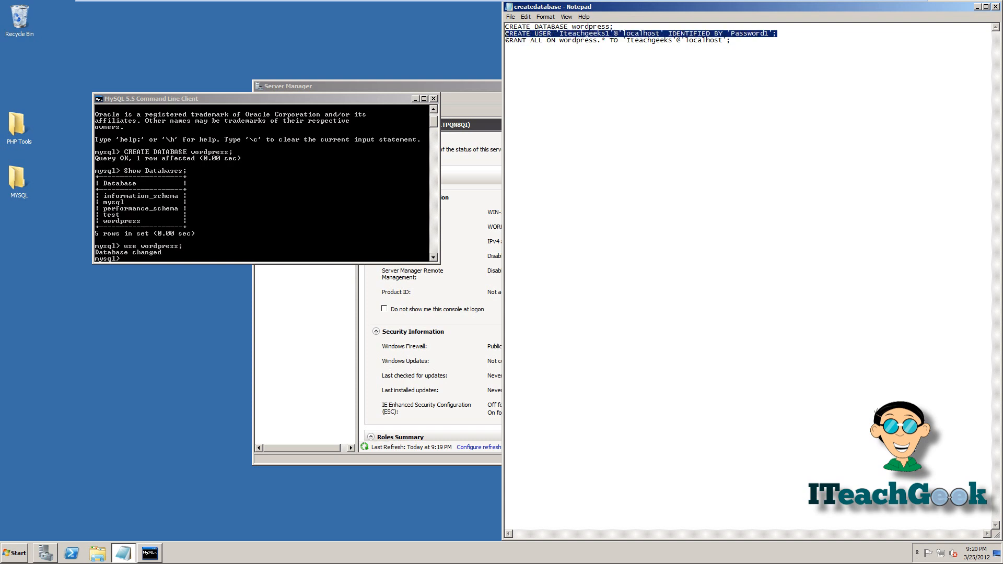
{"action": "right_click", "coordinate": [537, 33]}
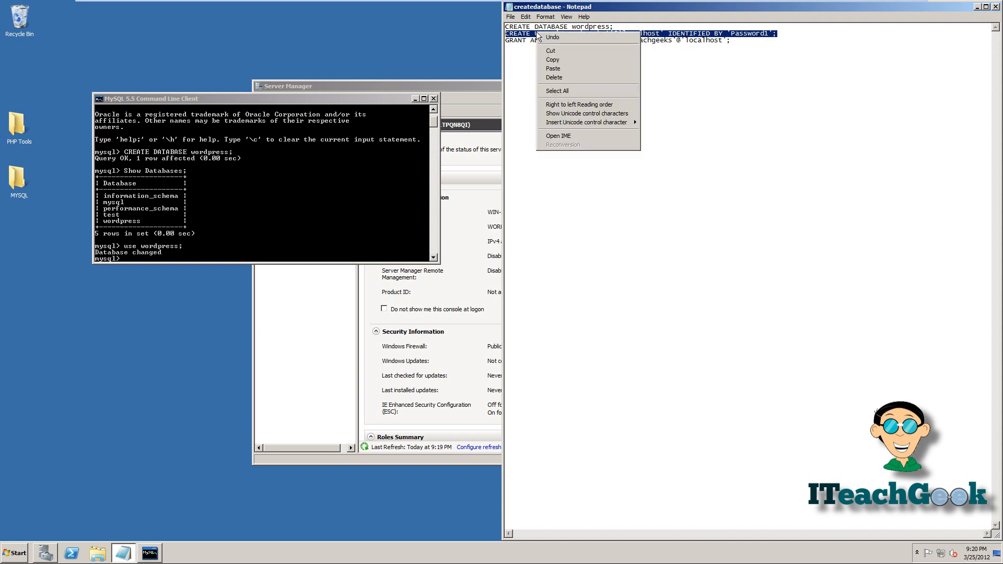
{"action": "left_click", "coordinate": [546, 59]}
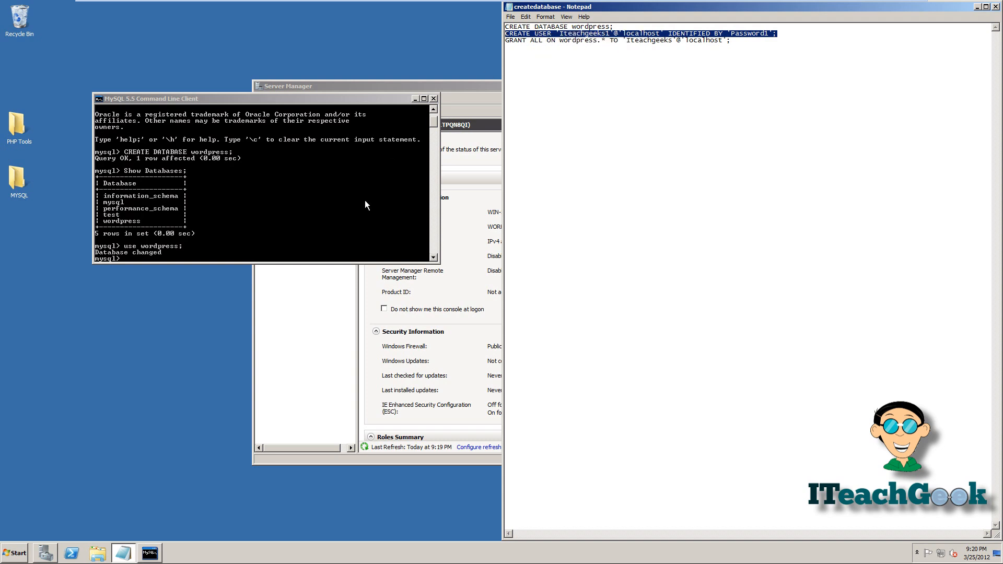
{"action": "left_click", "coordinate": [355, 231]}
{"action": "right_click", "coordinate": [355, 231]}
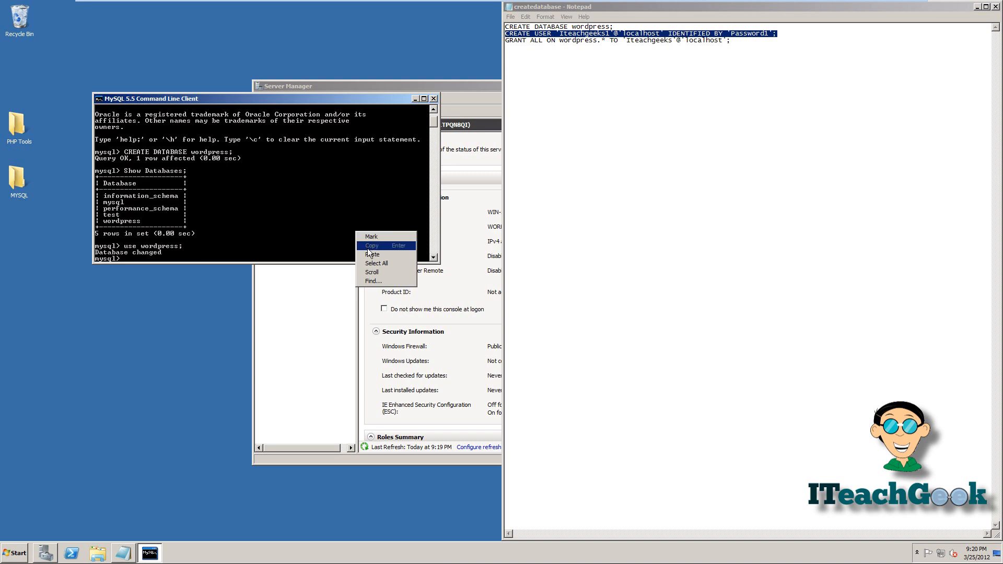
{"action": "left_click", "coordinate": [370, 255]}
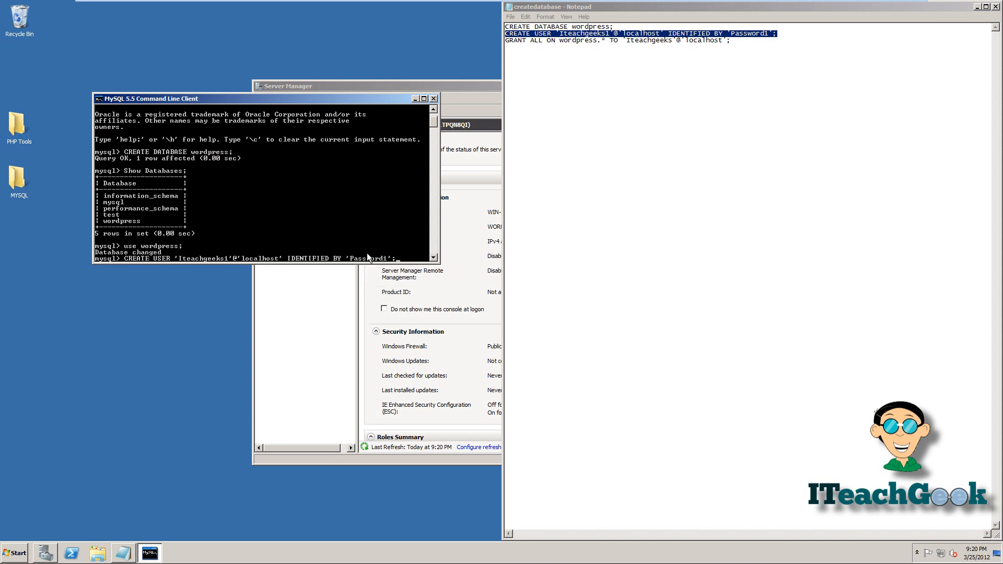
{"action": "key", "text": "Return"}
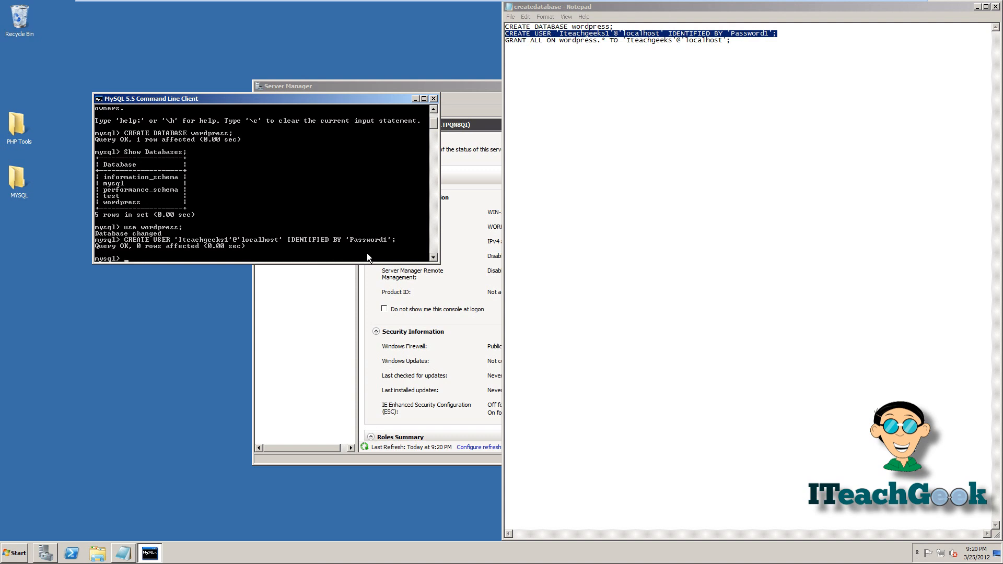
- Correct, copy and run the GRANT ALL on wordpress.* statement, then close the console
{"action": "left_click", "coordinate": [653, 157]}
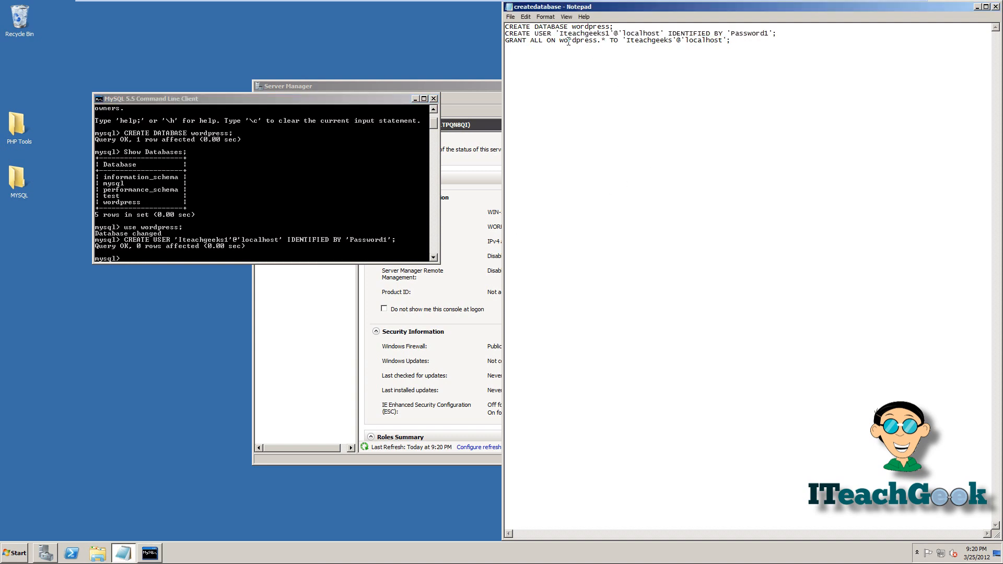
{"action": "left_click", "coordinate": [676, 40]}
{"action": "type", "text": "1"}
{"action": "left_click_drag", "start_coordinate": [735, 41], "coordinate": [503, 40]}
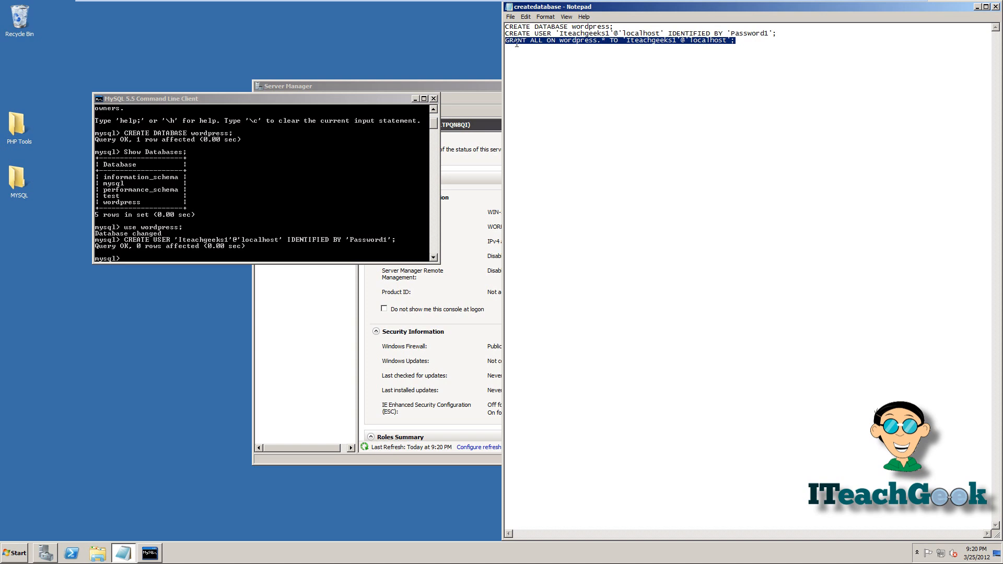
{"action": "right_click", "coordinate": [517, 45]}
{"action": "left_click", "coordinate": [532, 70]}
{"action": "left_click", "coordinate": [395, 185]}
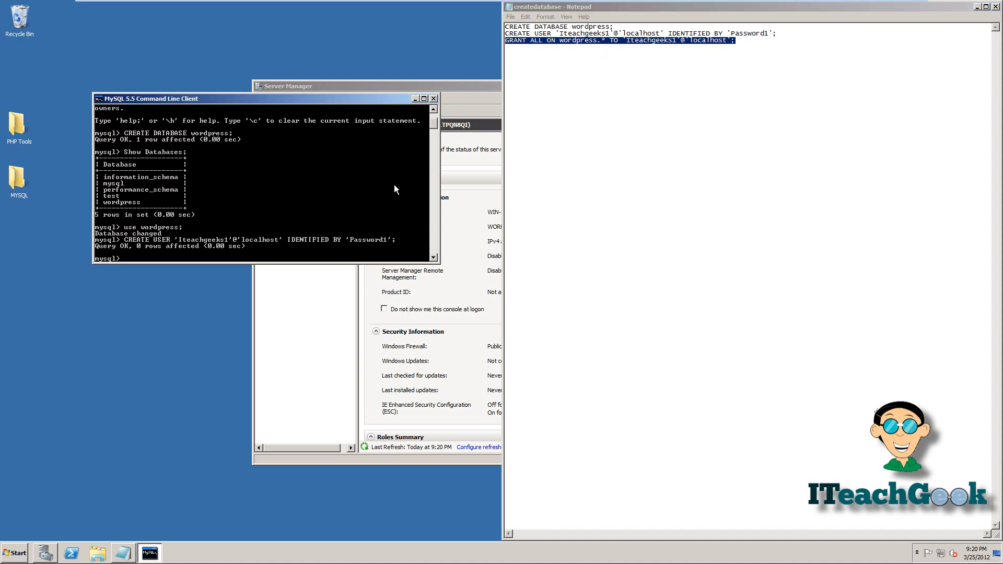
{"action": "right_click", "coordinate": [385, 221]}
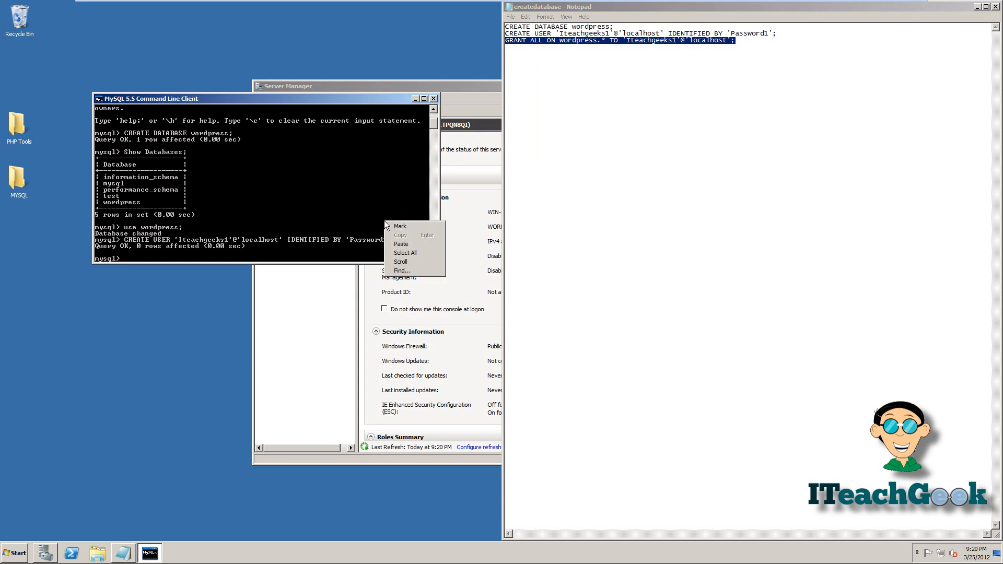
{"action": "left_click", "coordinate": [400, 244]}
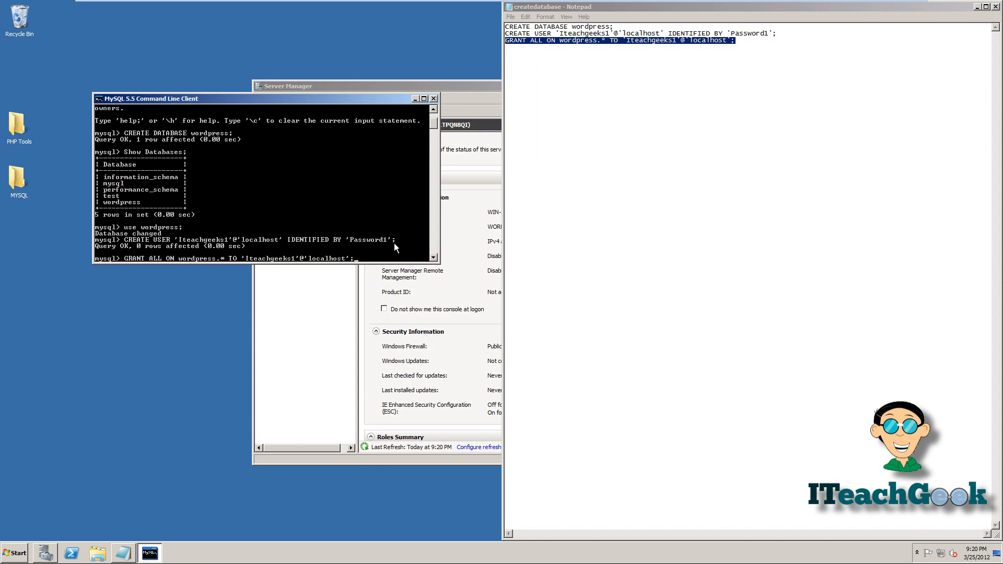
{"action": "key", "text": "Return"}
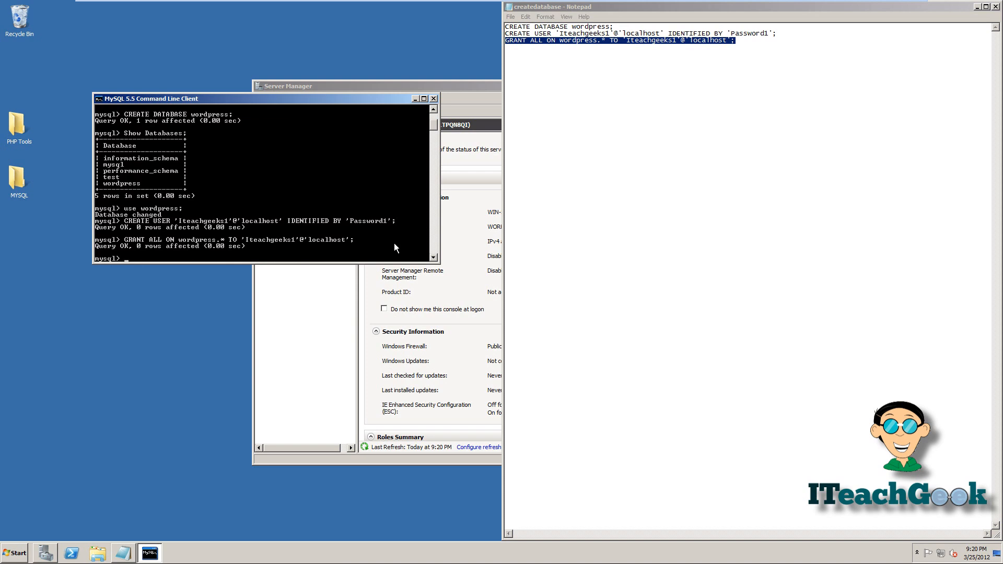
{"action": "left_click", "coordinate": [434, 99]}
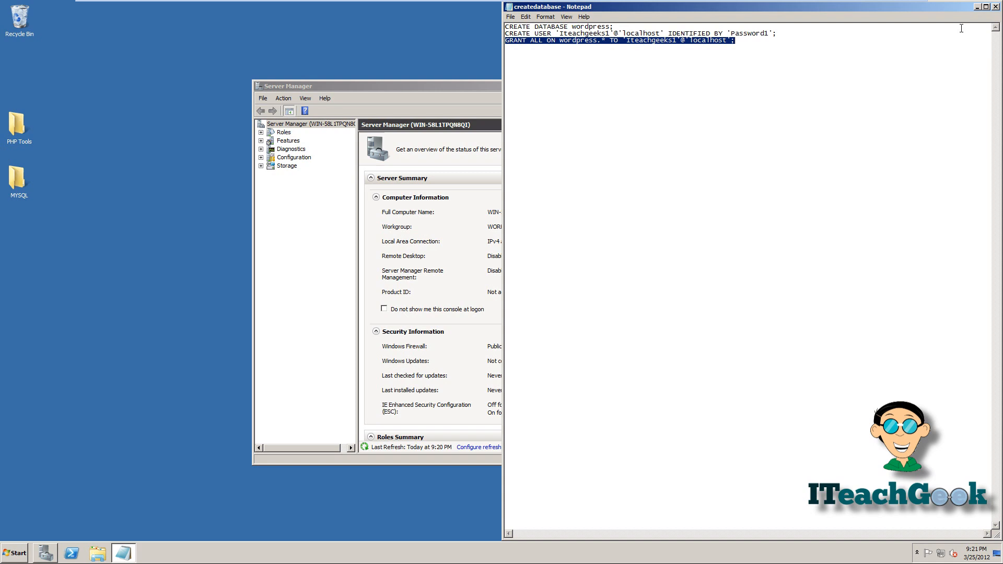
- Save and close createdatabase.txt, then browse to C:\inetpub\wwwroot and select wp-config-sample
{"action": "left_click", "coordinate": [995, 7]}
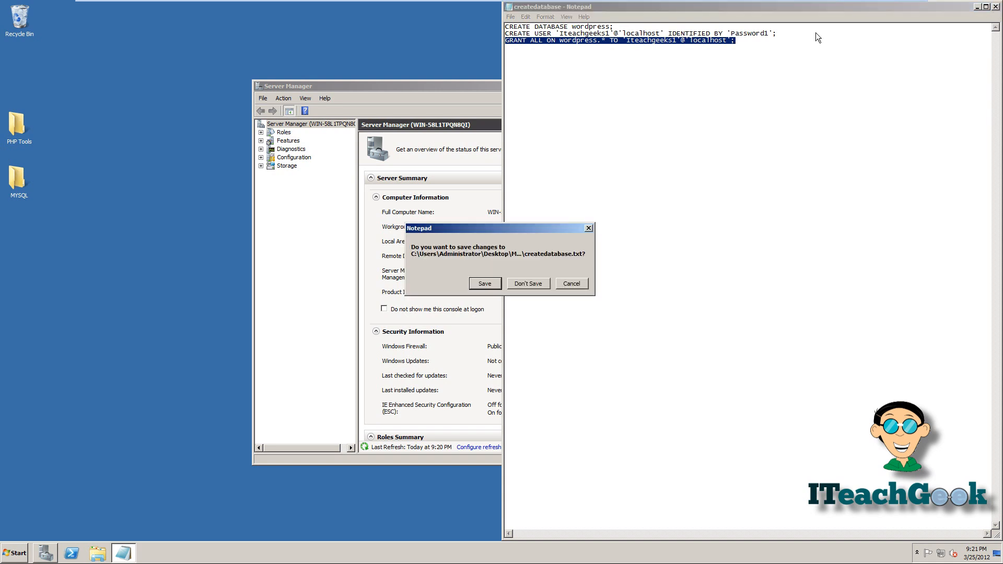
{"action": "left_click", "coordinate": [486, 283]}
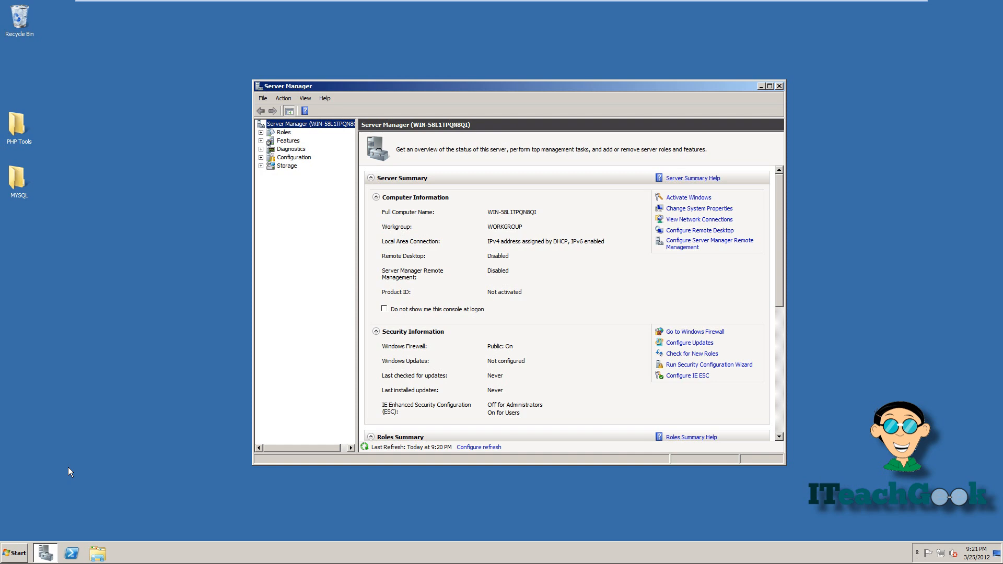
{"action": "left_click", "coordinate": [6, 552]}
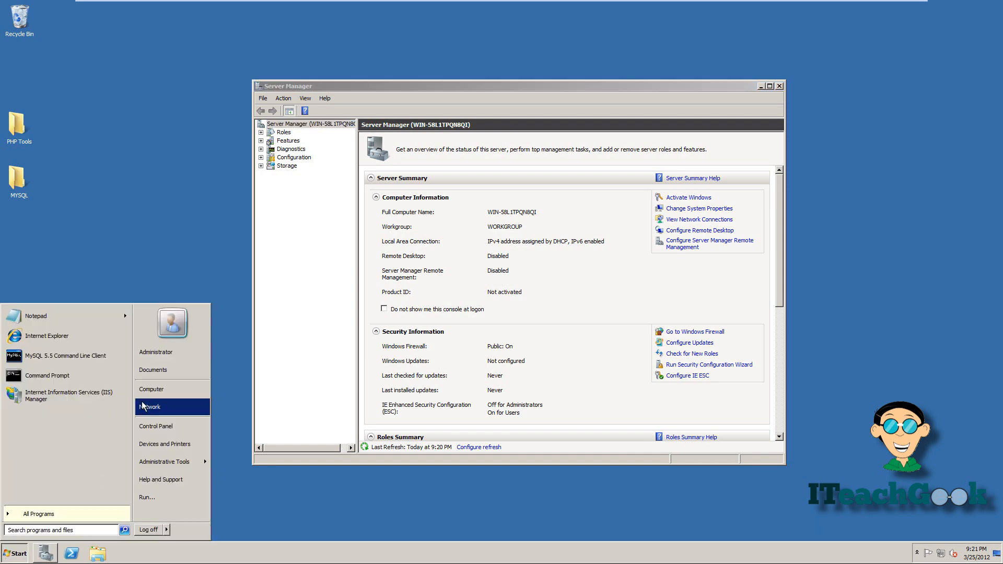
{"action": "left_click", "coordinate": [158, 396]}
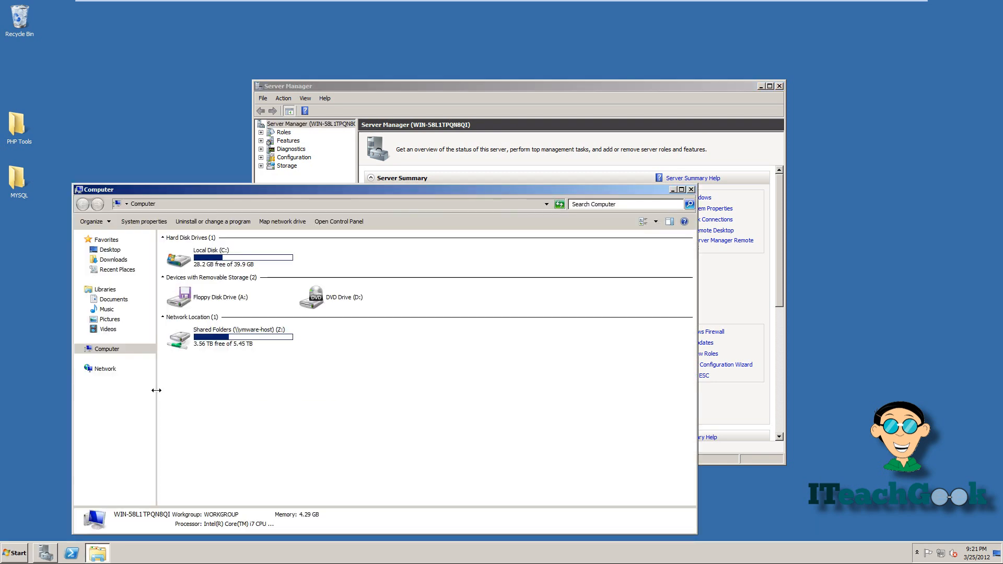
{"action": "double_click", "coordinate": [247, 267]}
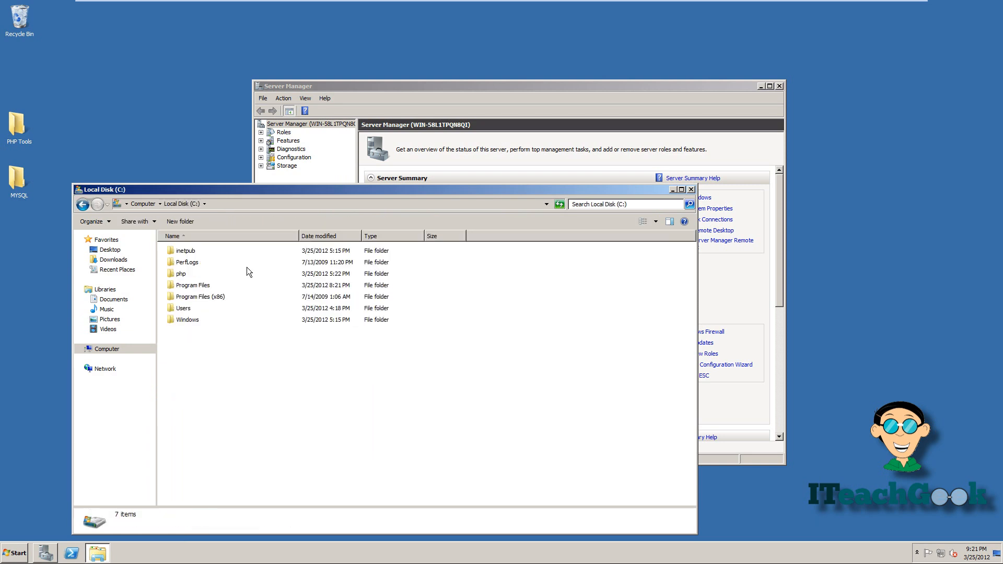
{"action": "double_click", "coordinate": [191, 255]}
{"action": "left_click", "coordinate": [183, 299]}
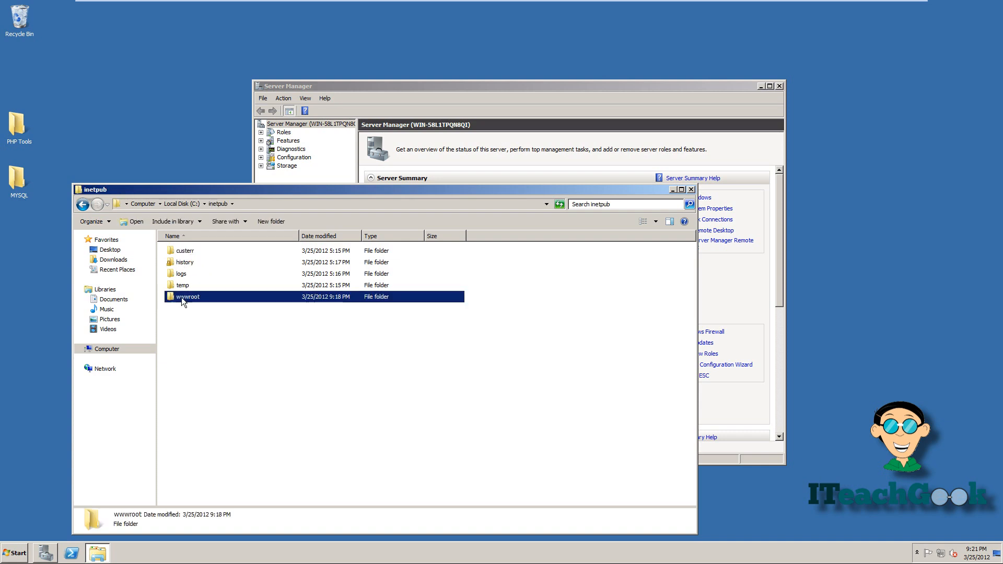
{"action": "double_click", "coordinate": [182, 299]}
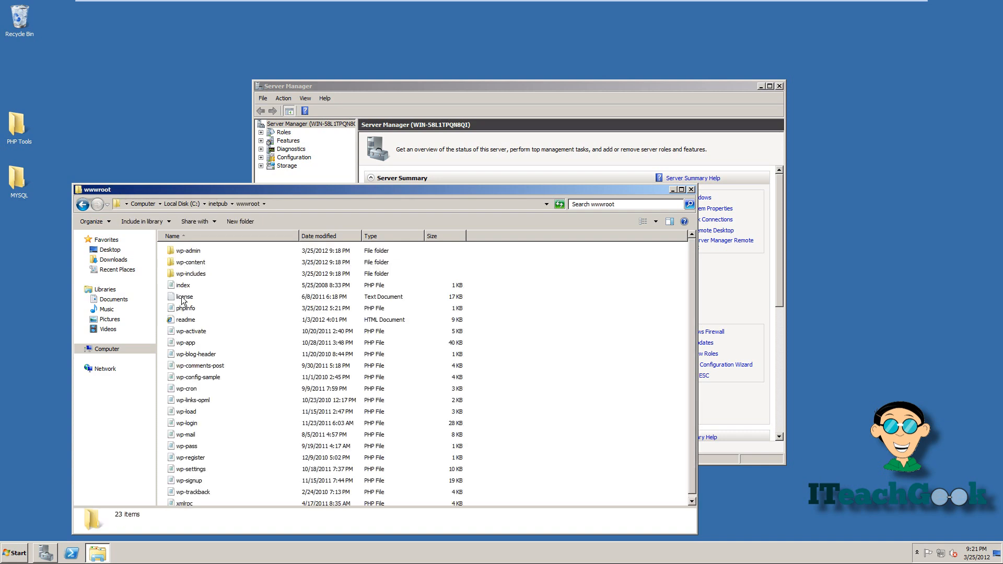
{"action": "left_click", "coordinate": [209, 378]}
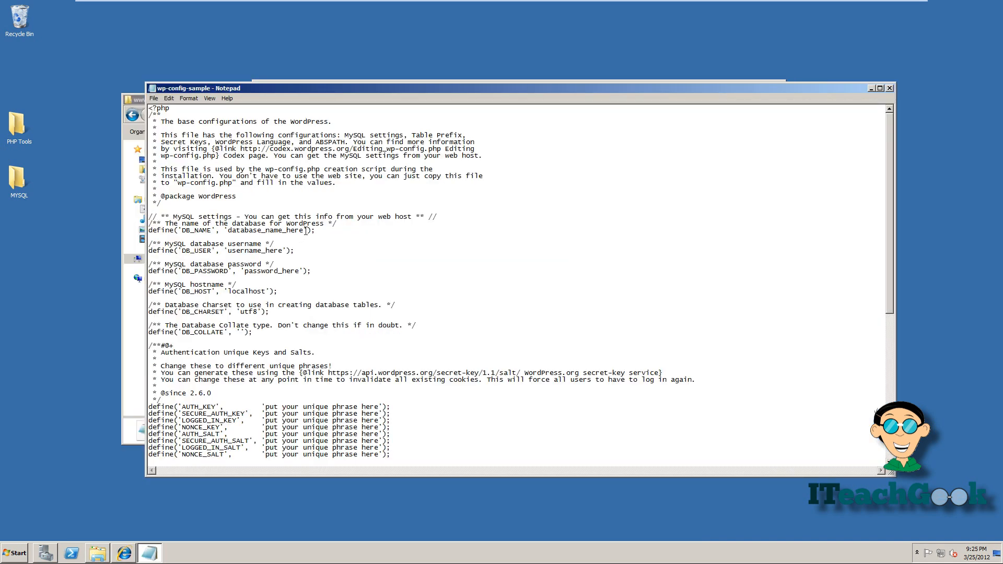
- Set DB_NAME to wordpress and enter the new database user name and password
{"action": "key", "text": "BackSpace"}
{"action": "key", "text": "BackSpace"}
{"action": "key", "text": "BackSpace"}
{"action": "key", "text": "BackSpace"}
{"action": "key", "text": "BackSpace"}
{"action": "key", "text": "BackSpace"}
{"action": "key", "text": "BackSpace"}
{"action": "key", "text": "BackSpace"}
{"action": "key", "text": "BackSpace"}
{"action": "key", "text": "BackSpace"}
{"action": "key", "text": "BackSpace"}
{"action": "key", "text": "BackSpace"}
{"action": "key", "text": "BackSpace"}
{"action": "key", "text": "BackSpace"}
{"action": "key", "text": "BackSpace"}
{"action": "key", "text": "BackSpace"}
{"action": "key", "text": "BackSpace"}
{"action": "key", "text": "BackSpace"}
{"action": "type", "text": "wordpress"}
{"action": "left_click", "coordinate": [281, 252]}
{"action": "key", "text": "BackSpace"}
{"action": "key", "text": "BackSpace"}
{"action": "key", "text": "BackSpace"}
{"action": "key", "text": "BackSpace"}
{"action": "key", "text": "BackSpace"}
{"action": "key", "text": "BackSpace"}
{"action": "key", "text": "BackSpace"}
{"action": "key", "text": "BackSpace"}
{"action": "key", "text": "BackSpace"}
{"action": "key", "text": "BackSpace"}
{"action": "key", "text": "BackSpace"}
{"action": "key", "text": "BackSpace"}
{"action": "key", "text": "BackSpace"}
{"action": "type", "text": "Itea"}
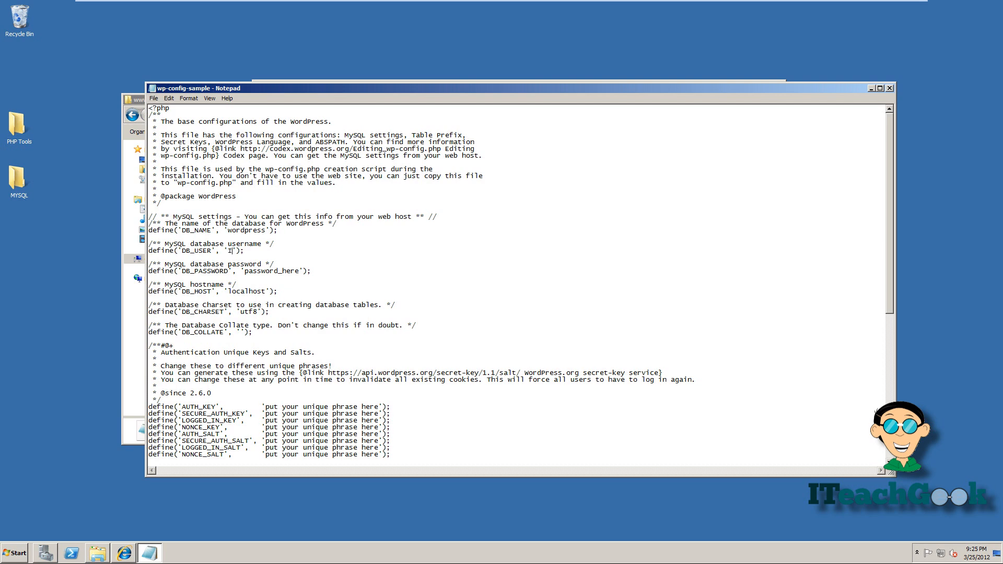
{"action": "type", "text": "chgeeks1"}
{"action": "left_click", "coordinate": [299, 272]}
{"action": "key", "text": "BackSpace"}
{"action": "key", "text": "BackSpace"}
{"action": "key", "text": "BackSpace"}
{"action": "key", "text": "BackSpace"}
{"action": "key", "text": "BackSpace"}
{"action": "key", "text": "BackSpace"}
{"action": "key", "text": "BackSpace"}
{"action": "key", "text": "BackSpace"}
{"action": "key", "text": "BackSpace"}
{"action": "key", "text": "BackSpace"}
{"action": "key", "text": "BackSpace"}
{"action": "key", "text": "BackSpace"}
{"action": "key", "text": "BackSpace"}
{"action": "type", "text": "Password1"}
- Save wp-config-sample via File > Save and close Notepad
{"action": "left_click", "coordinate": [154, 98]}
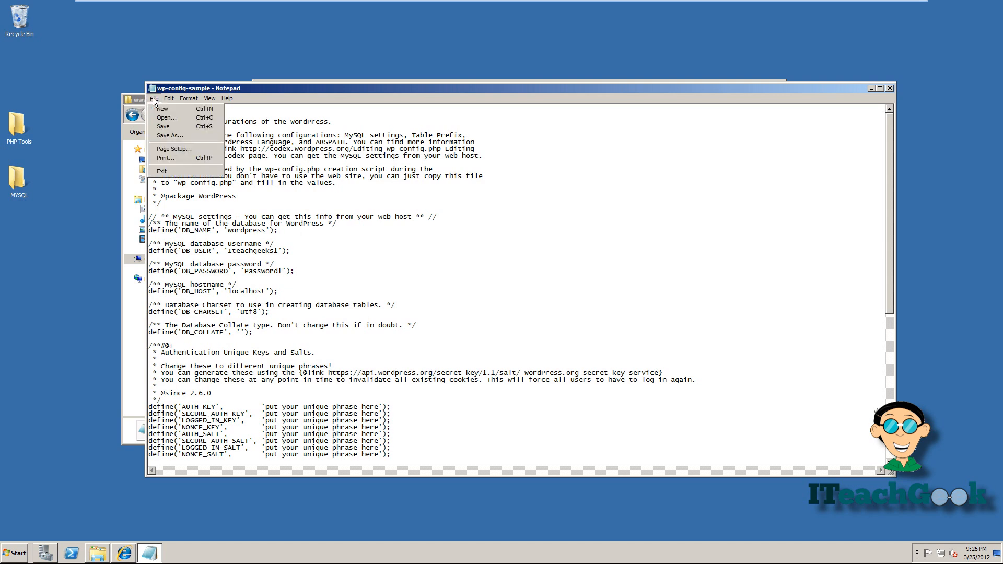
{"action": "left_click", "coordinate": [161, 126]}
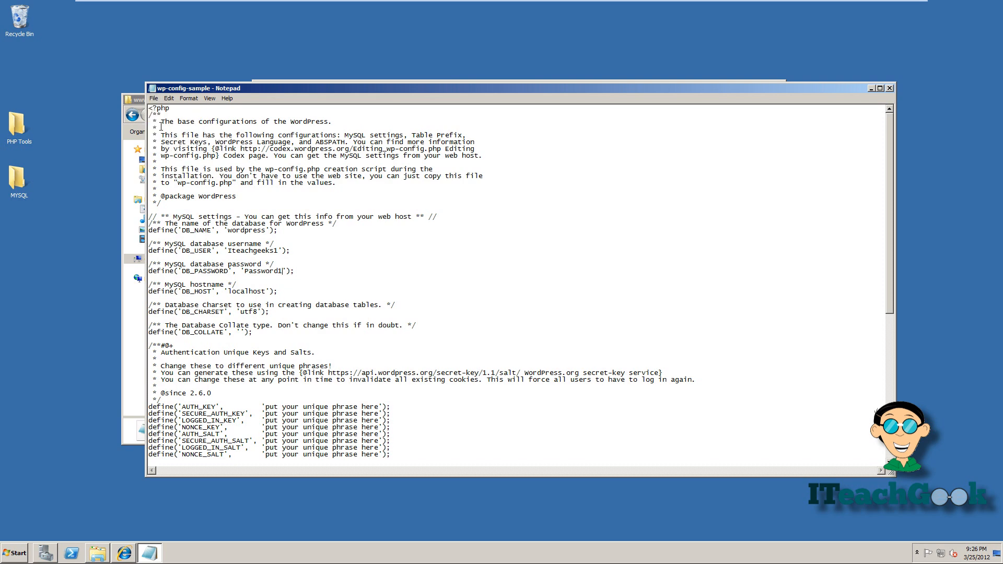
{"action": "left_click", "coordinate": [889, 87]}
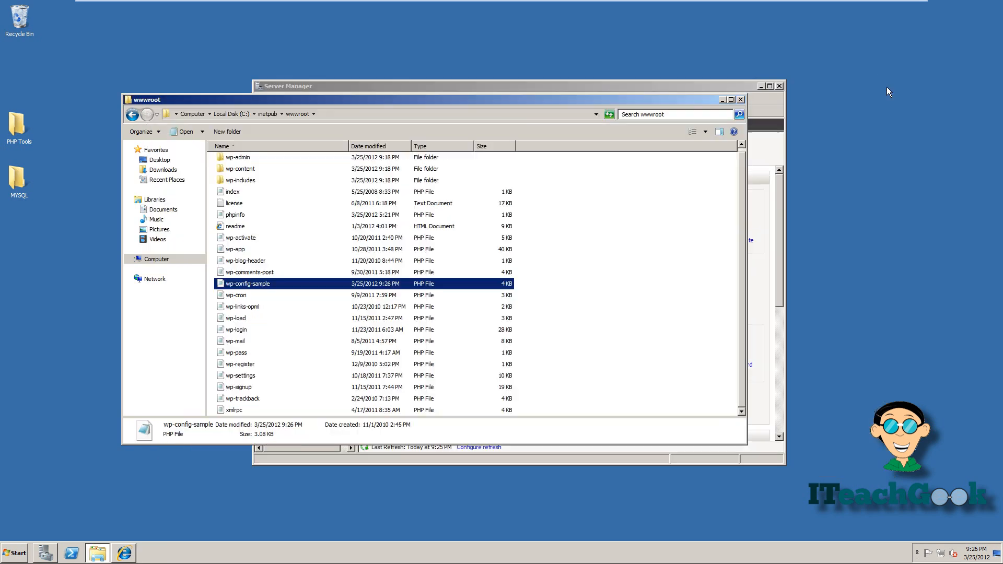
- Rename wp-config-sample to wp-config in the wwwroot folder
{"action": "right_click", "coordinate": [417, 287]}
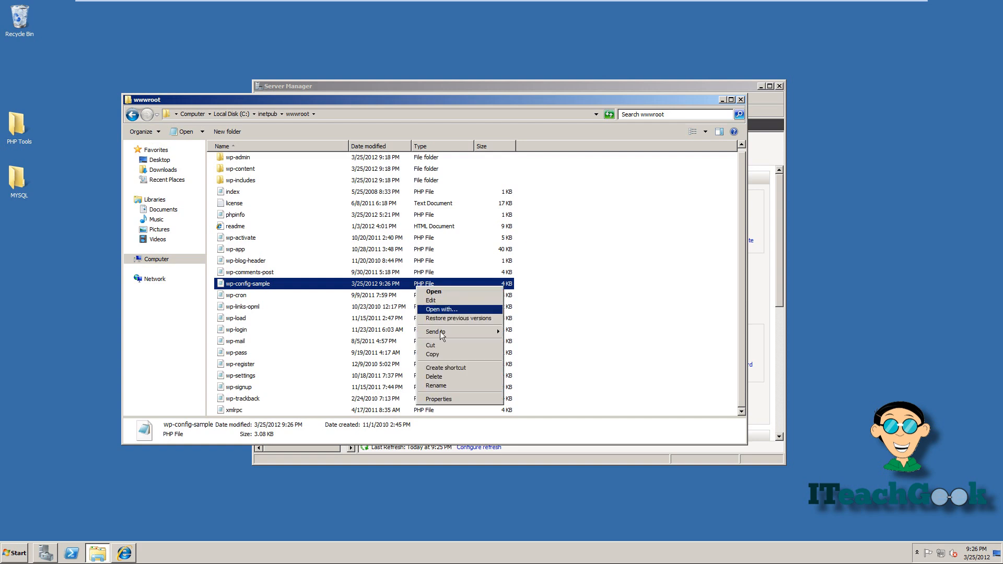
{"action": "left_click", "coordinate": [439, 387]}
{"action": "key", "text": "End"}
{"action": "key", "text": "BackSpace"}
{"action": "key", "text": "BackSpace"}
{"action": "key", "text": "BackSpace"}
{"action": "key", "text": "BackSpace"}
{"action": "key", "text": "BackSpace"}
{"action": "key", "text": "BackSpace"}
{"action": "key", "text": "BackSpace"}
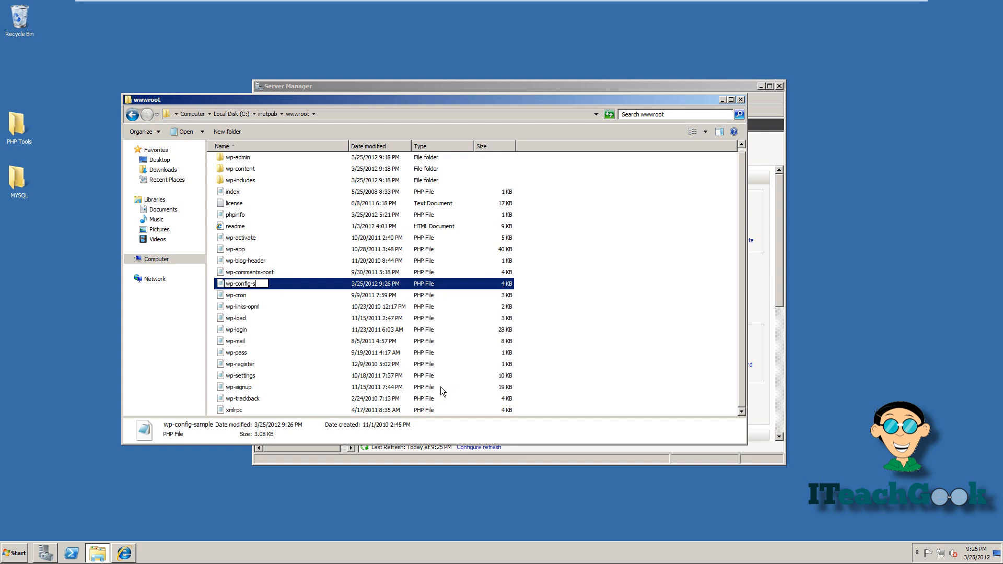
{"action": "key", "text": "Return"}
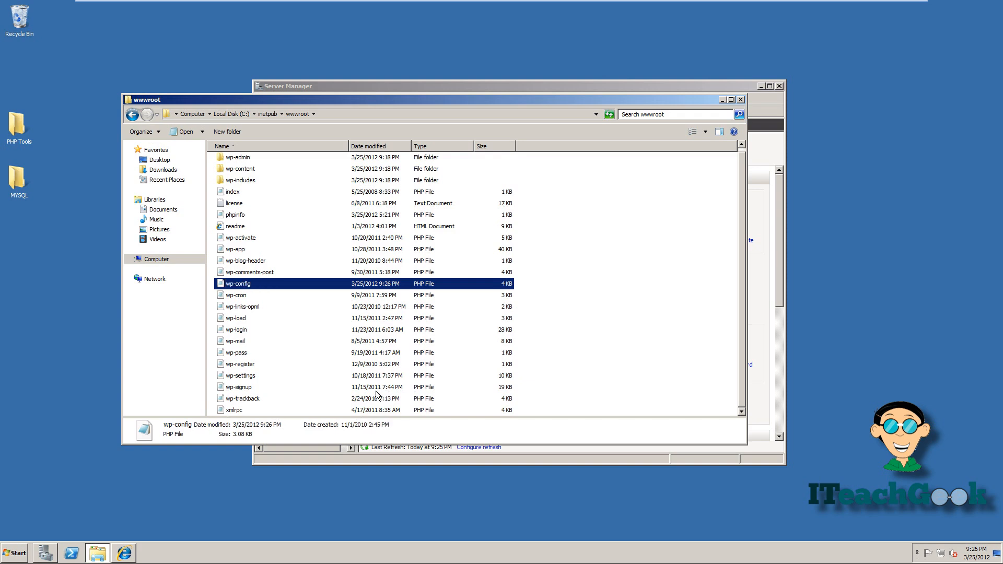
{"action": "left_click", "coordinate": [15, 554]}
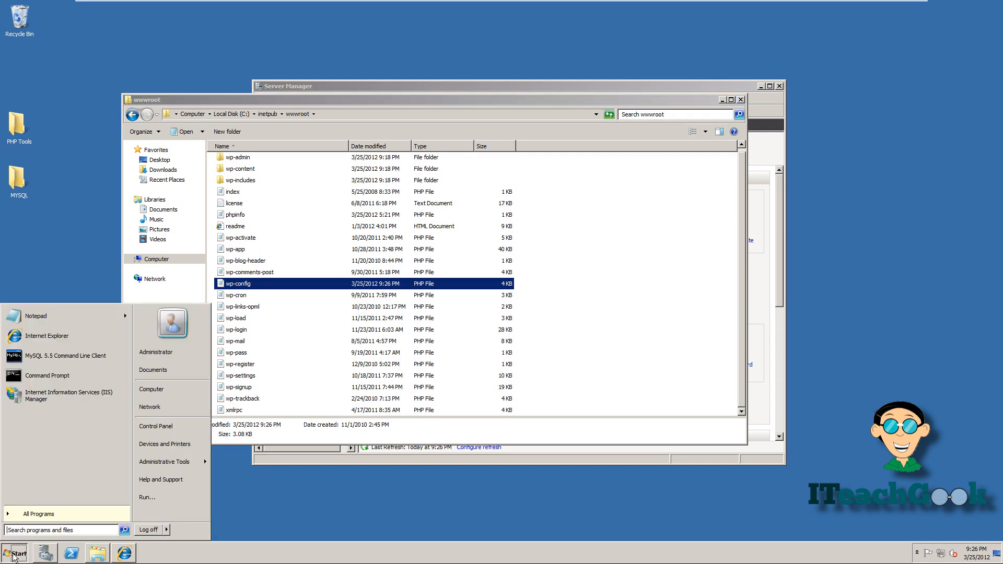
- In IIS Manager, confirm index.php tops the server's Default Document list, then close it
{"action": "left_click", "coordinate": [74, 403]}
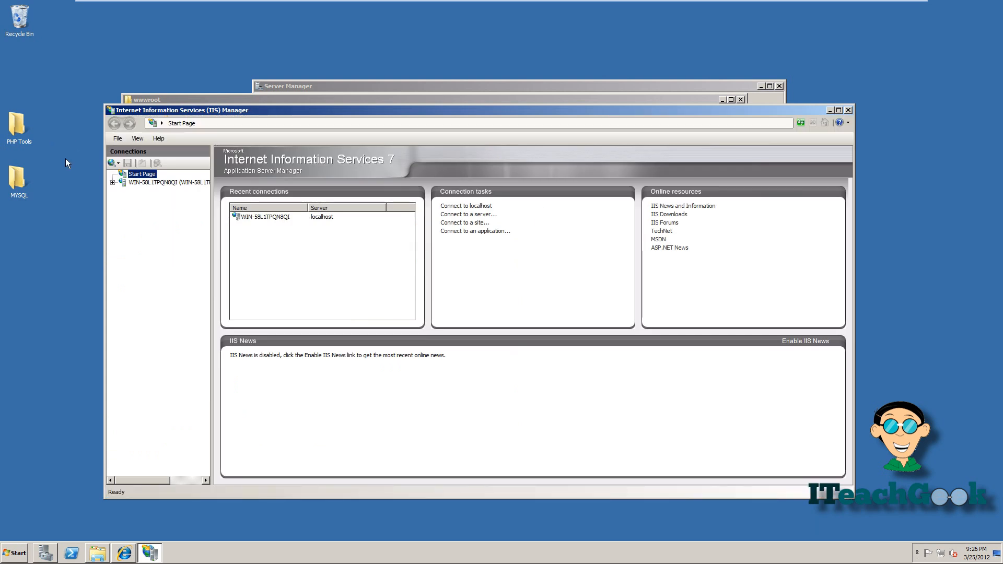
{"action": "left_click", "coordinate": [159, 181]}
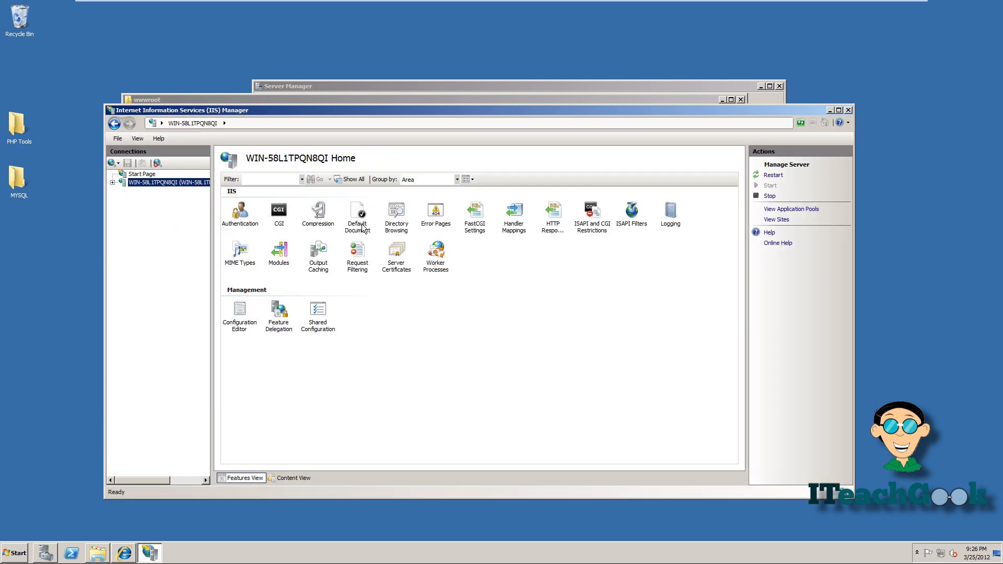
{"action": "double_click", "coordinate": [362, 228]}
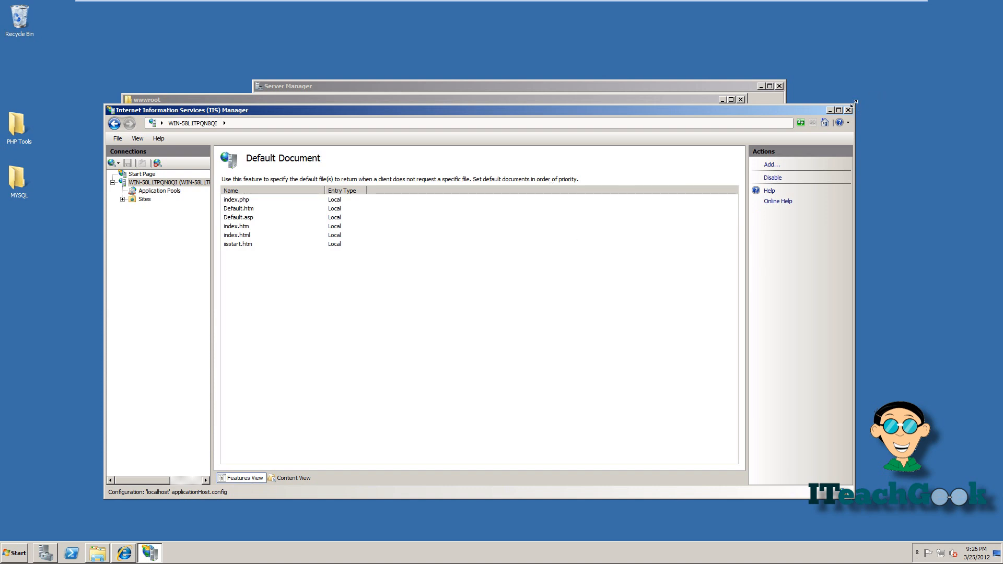
{"action": "left_click", "coordinate": [849, 110]}
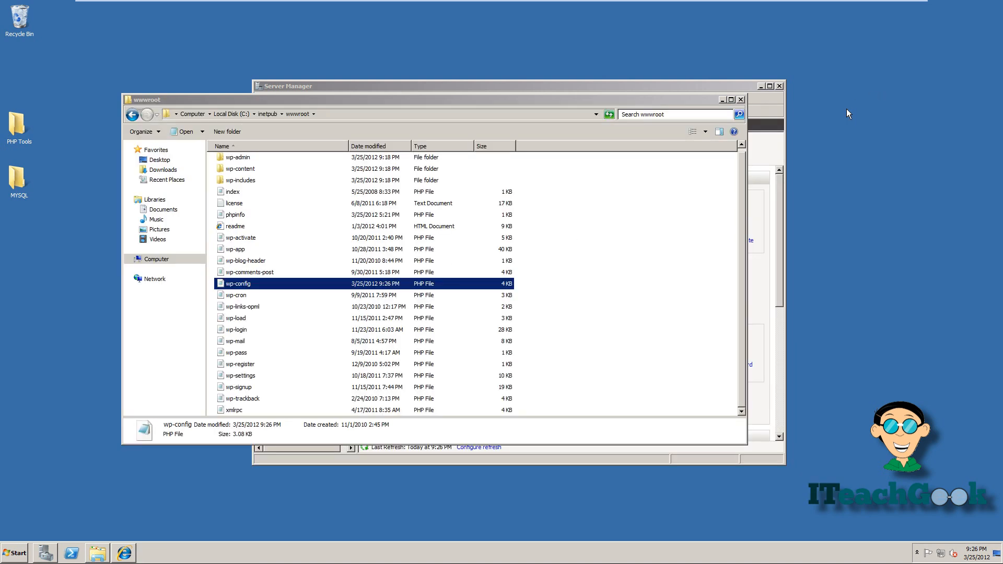
{"action": "left_click", "coordinate": [741, 99]}
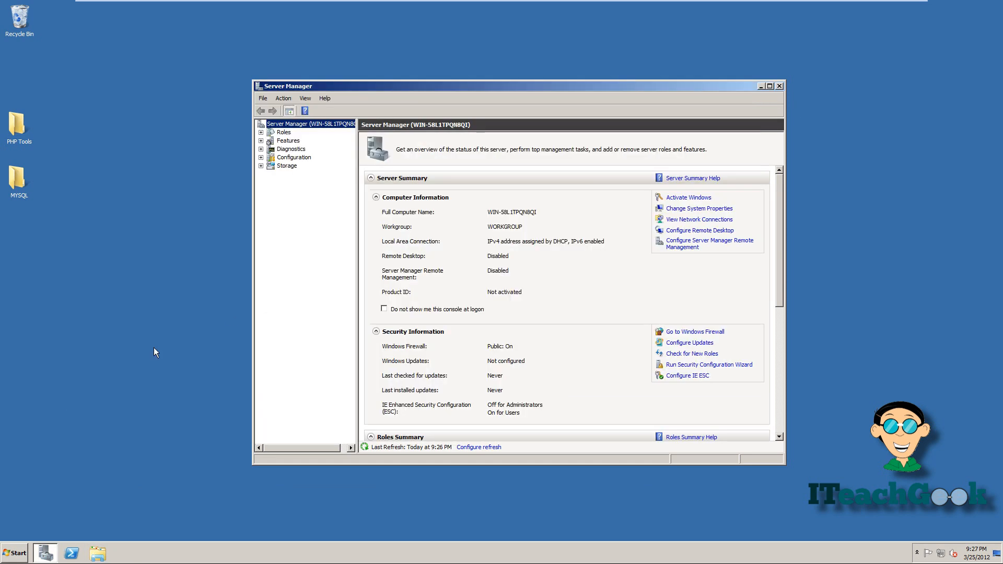
{"action": "left_click", "coordinate": [12, 554]}
{"action": "left_click", "coordinate": [47, 337]}
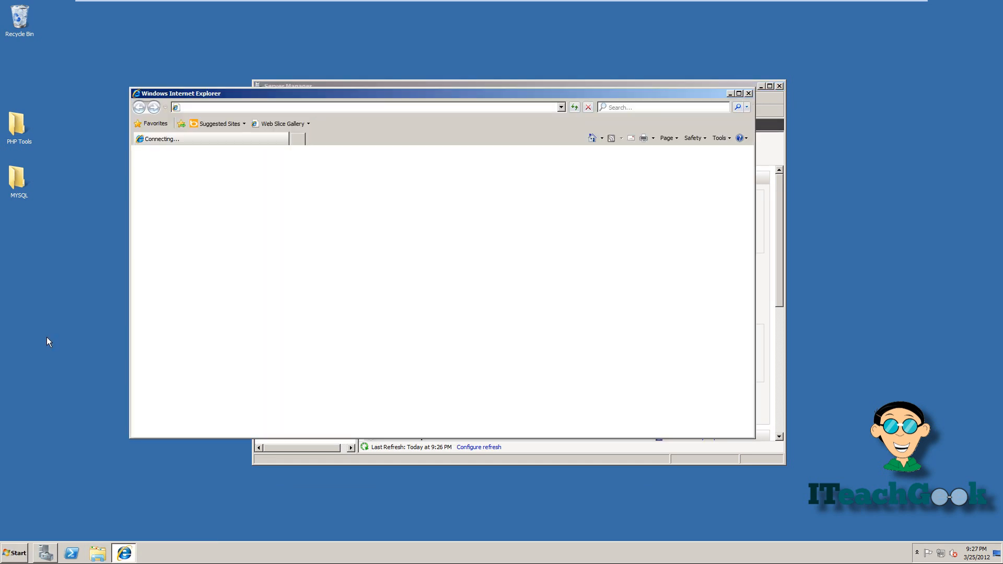
{"action": "left_click", "coordinate": [273, 109]}
{"action": "type", "text": "localhost/wp-admin/install.php"}
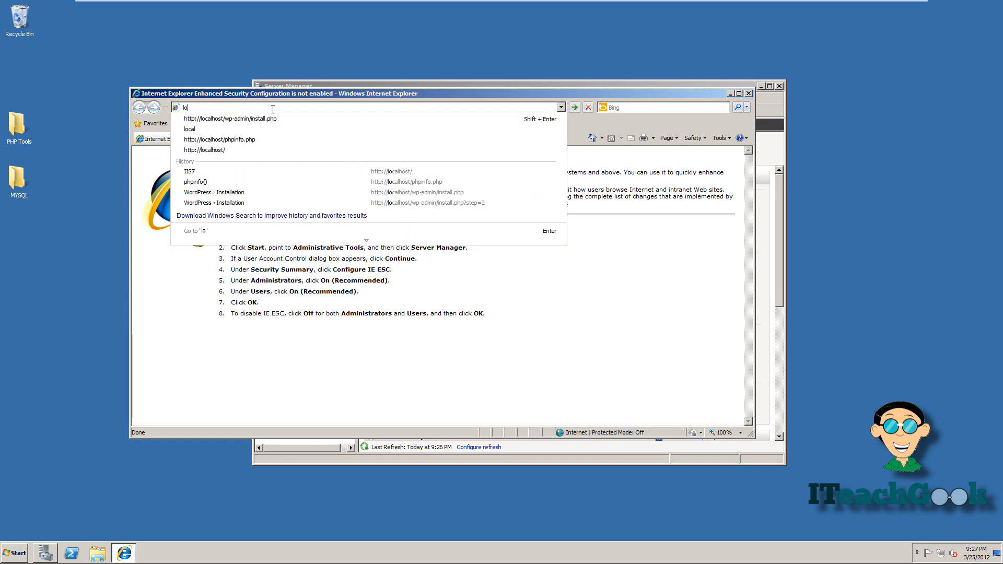
{"action": "key", "text": "Down"}
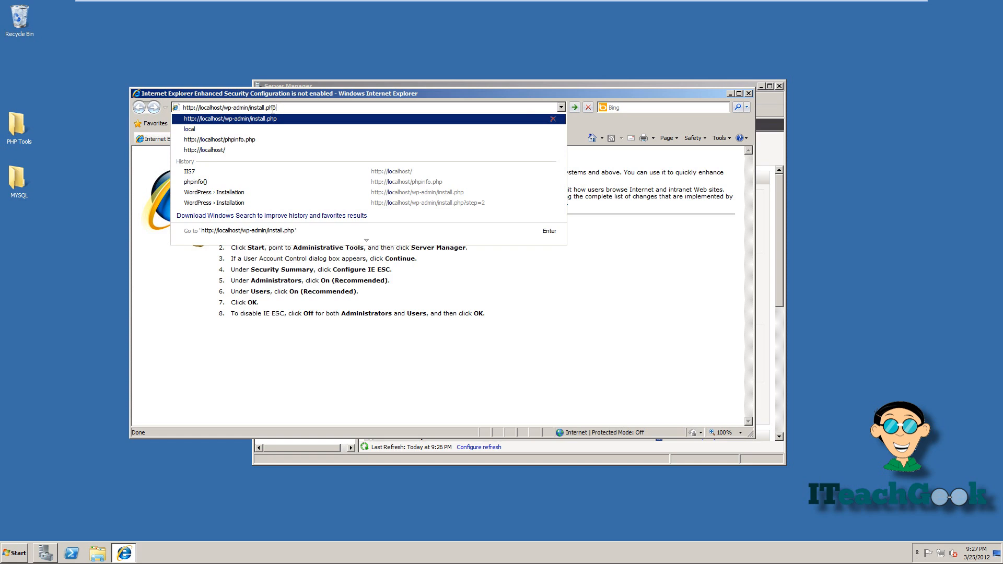
{"action": "key", "text": "Return"}
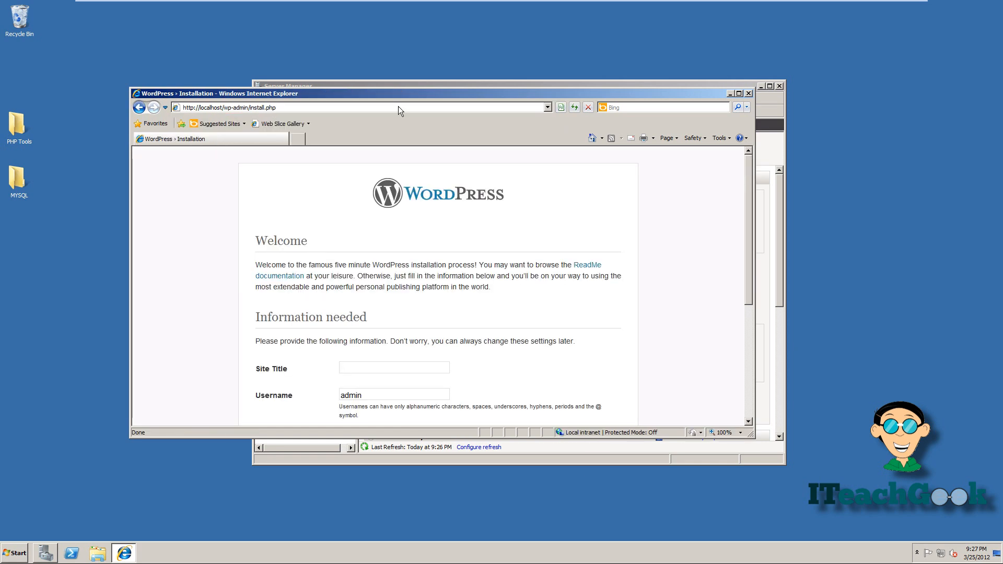
{"action": "left_click", "coordinate": [739, 93]}
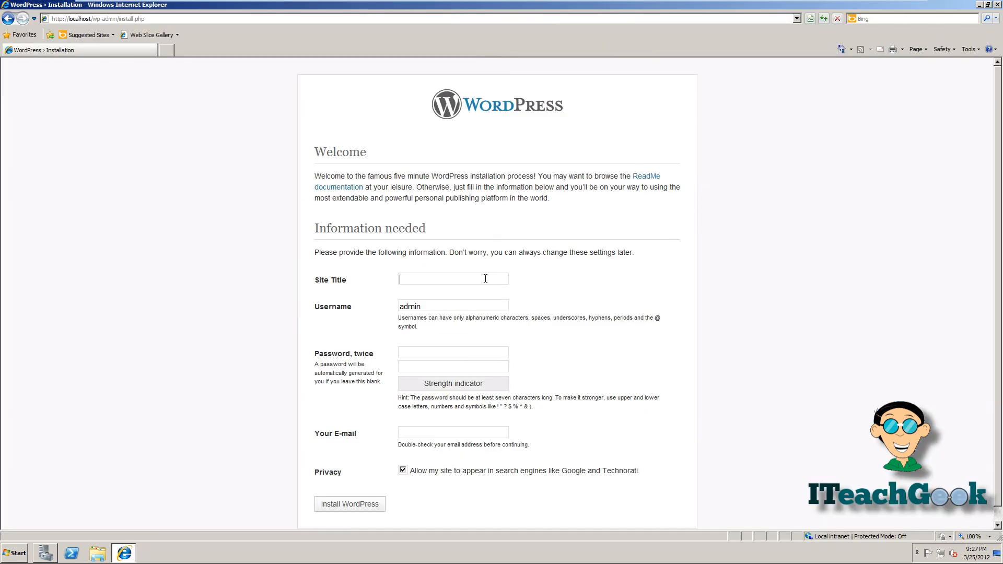
- Install WordPress with site title 'Blog', the admin username, password twice and e-mail address
{"action": "type", "text": "Blog"}
{"action": "key", "text": "Tab"}
{"action": "key", "text": "BackSpace"}
{"action": "type", "text": "Iteachgeek"}
{"action": "type", "text": "•••••••"}
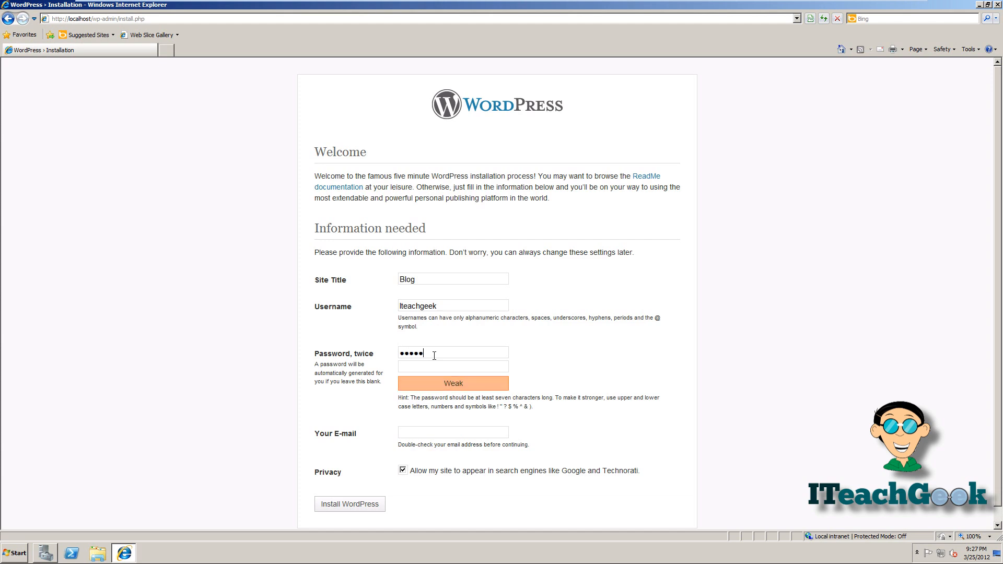
{"action": "type", "text": "••"}
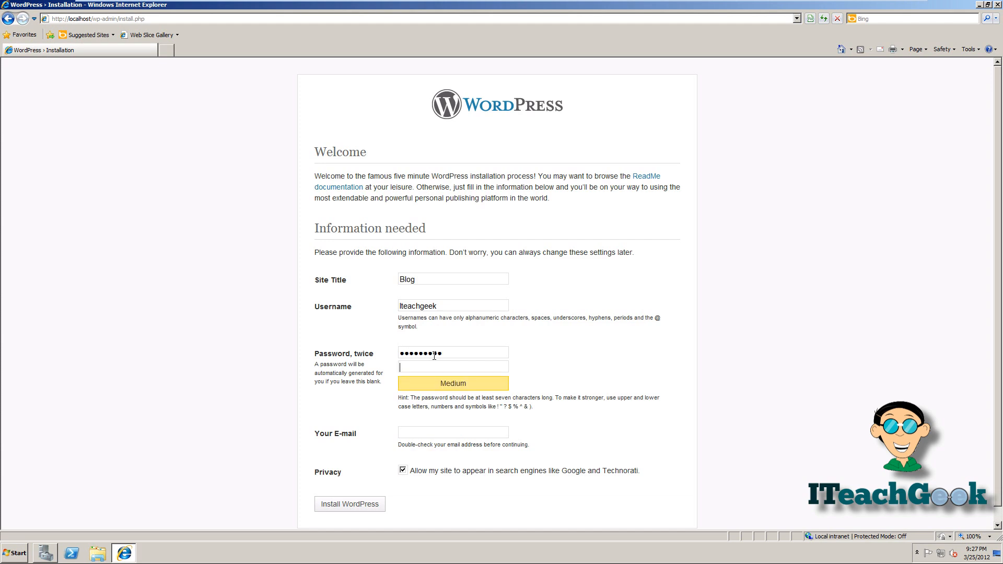
{"action": "key", "text": "Tab"}
{"action": "type", "text": "•••••••"}
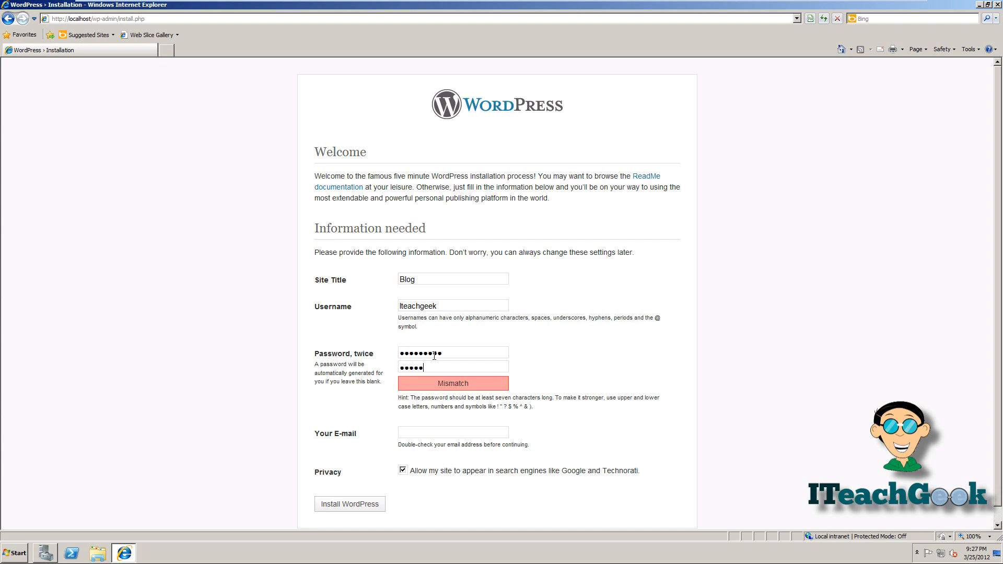
{"action": "type", "text": "••"}
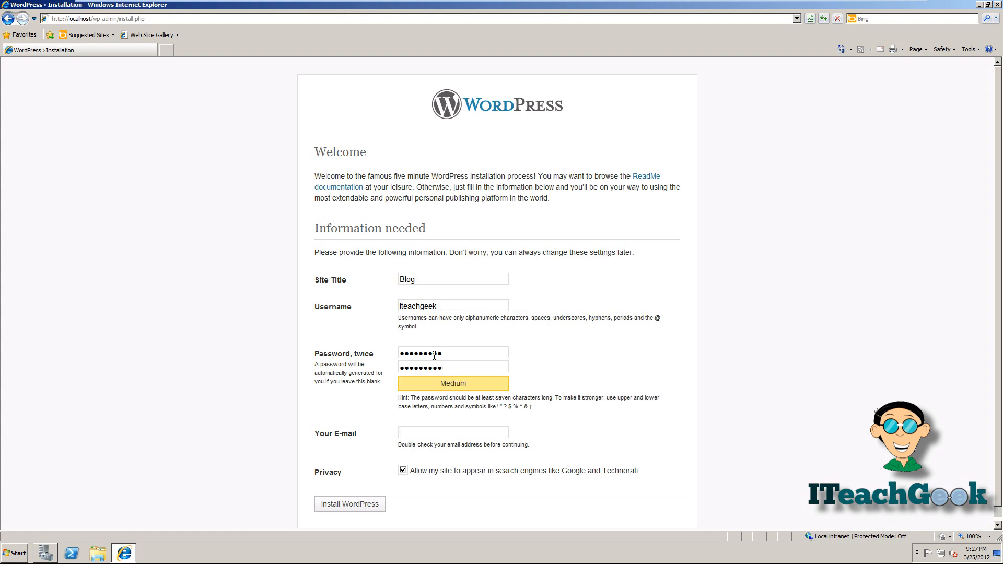
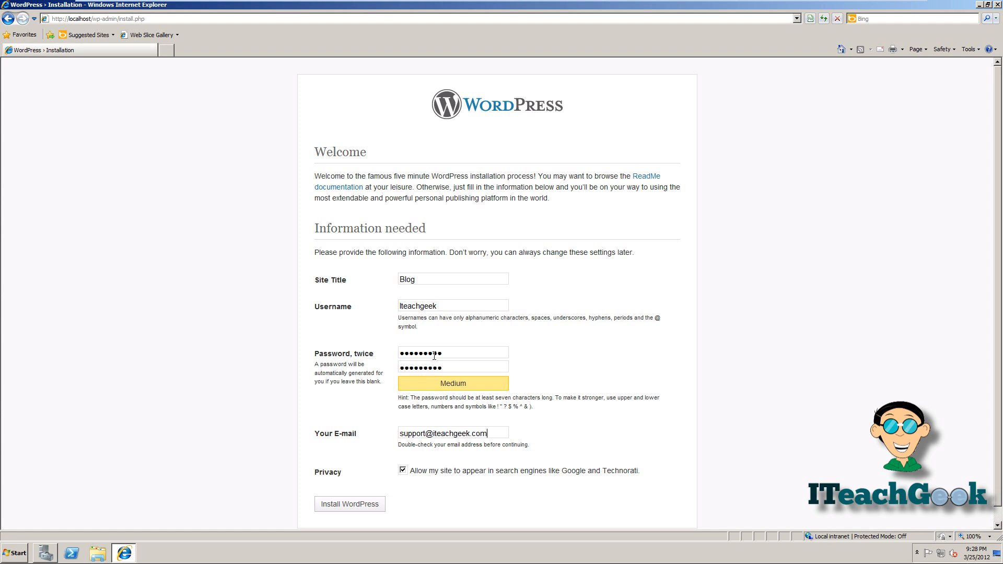
{"action": "left_click", "coordinate": [343, 506]}
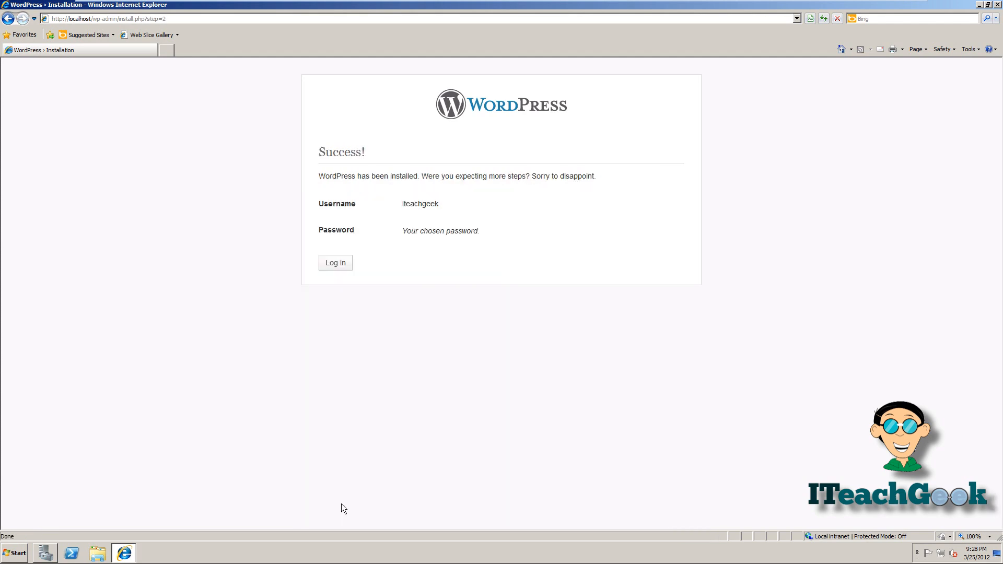
- Log in with the admin username and password, declining IE's offer to remember the password
{"action": "left_click", "coordinate": [329, 267]}
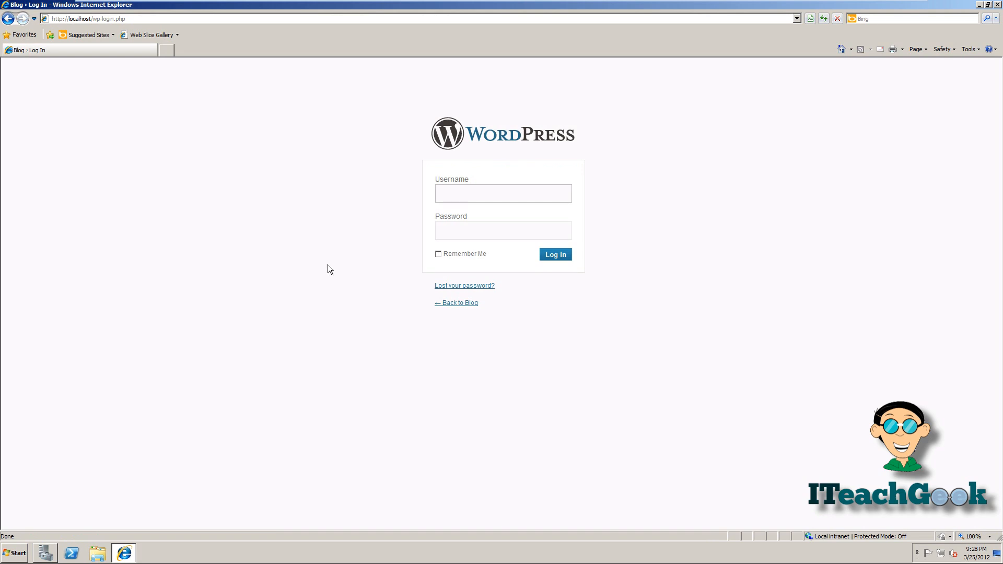
{"action": "type", "text": "iteachgeek"}
{"action": "left_click", "coordinate": [469, 234]}
{"action": "type", "text": "*********"}
{"action": "key", "text": "Return"}
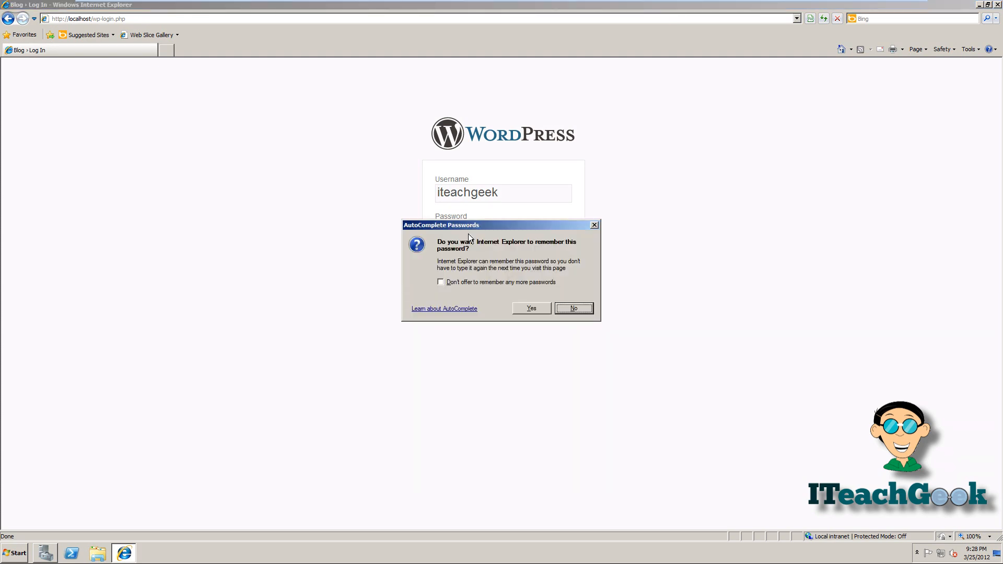
{"action": "left_click", "coordinate": [523, 308]}
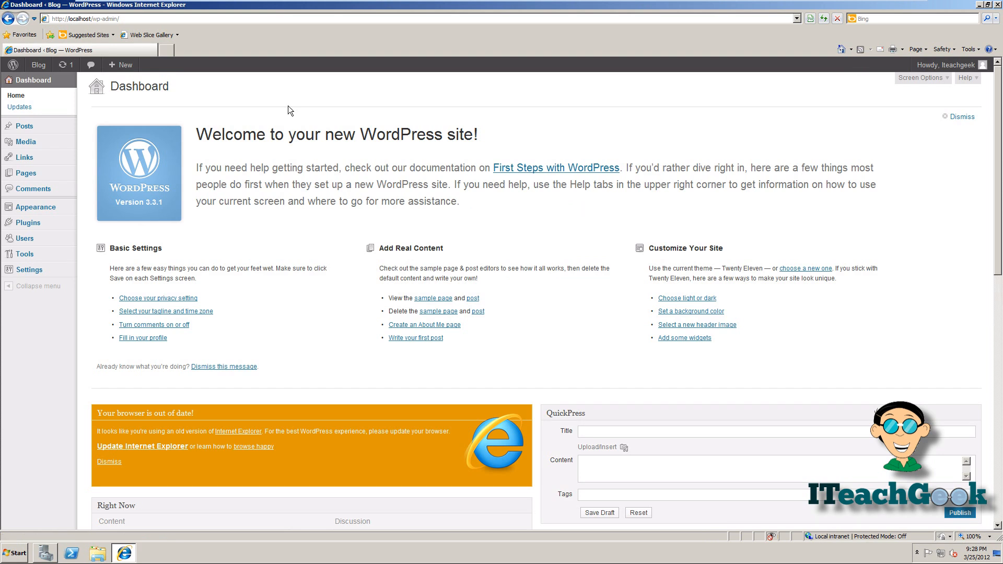
{"action": "left_click", "coordinate": [235, 20]}
{"action": "left_click", "coordinate": [235, 20]}
{"action": "key", "text": "BackSpace"}
{"action": "key", "text": "BackSpace"}
{"action": "key", "text": "BackSpace"}
{"action": "key", "text": "BackSpace"}
{"action": "key", "text": "BackSpace"}
{"action": "key", "text": "BackSpace"}
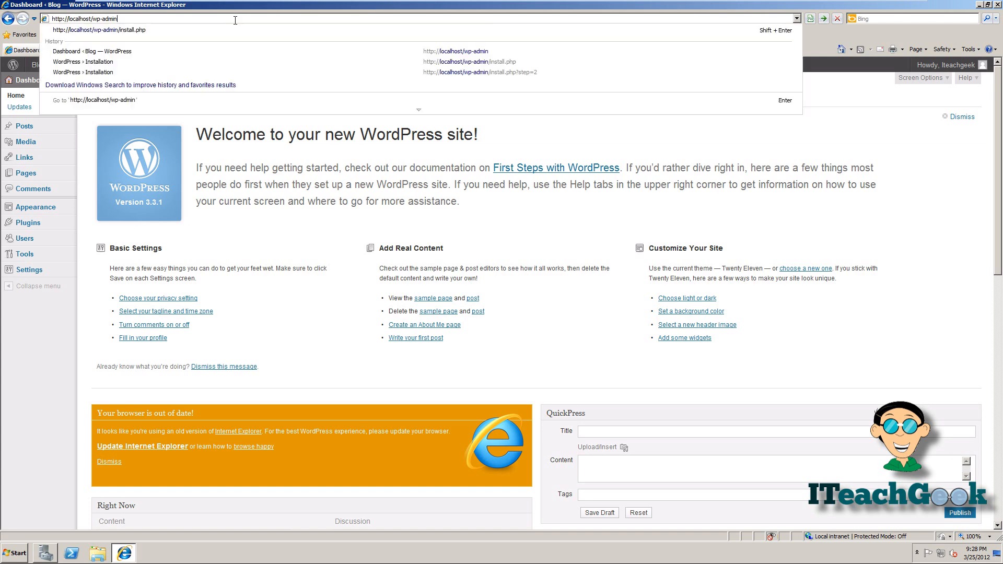
{"action": "key", "text": "BackSpace"}
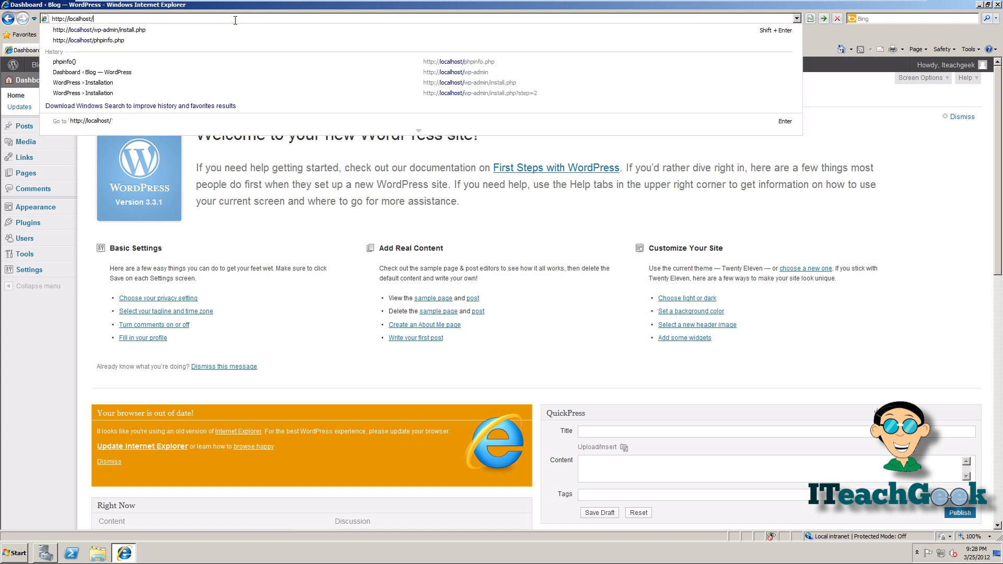
{"action": "key", "text": "Return"}
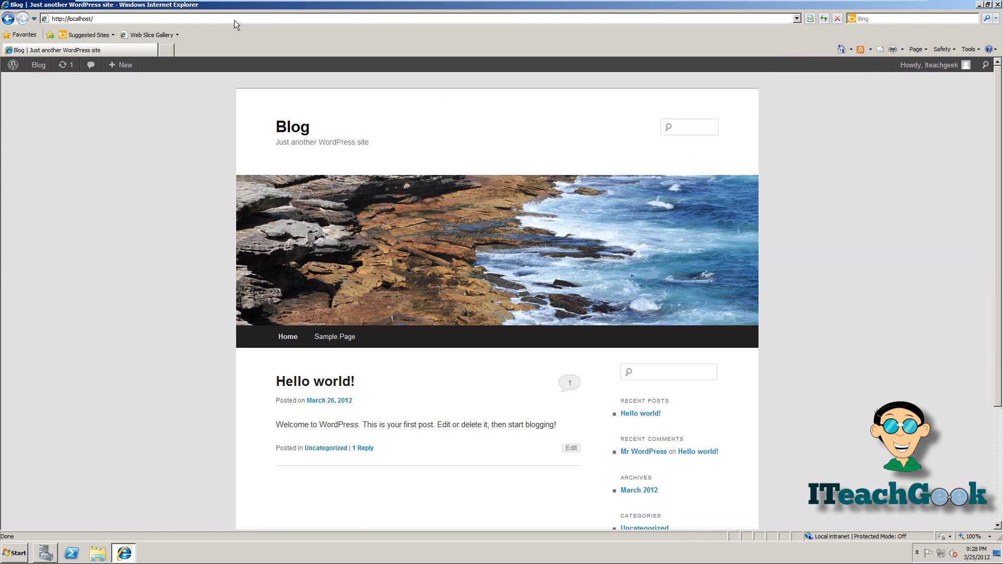
{"action": "scroll", "coordinate": [374, 243], "scroll_direction": "down", "scroll_amount": 3}
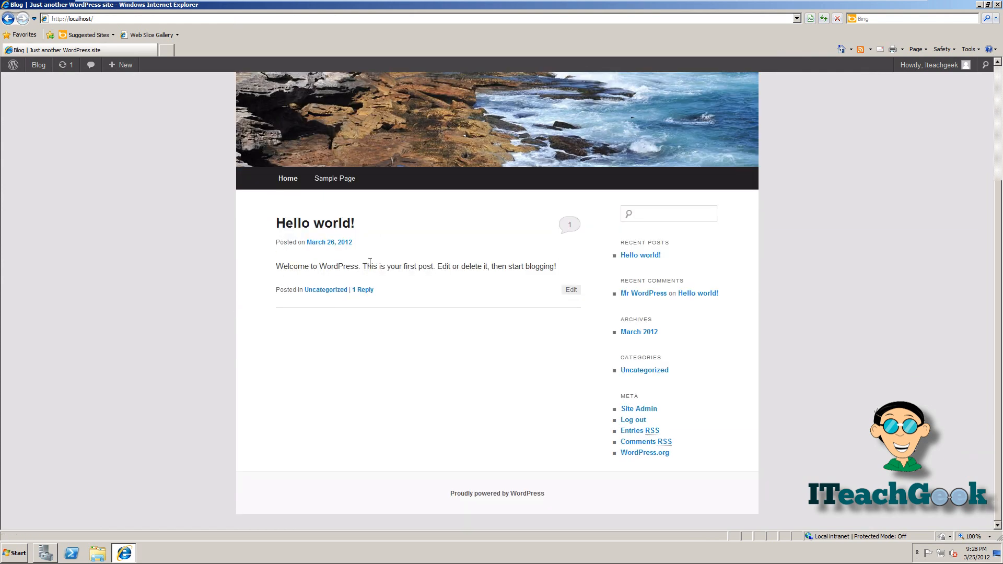
{"action": "scroll", "coordinate": [425, 343], "scroll_direction": "up", "scroll_amount": 3}
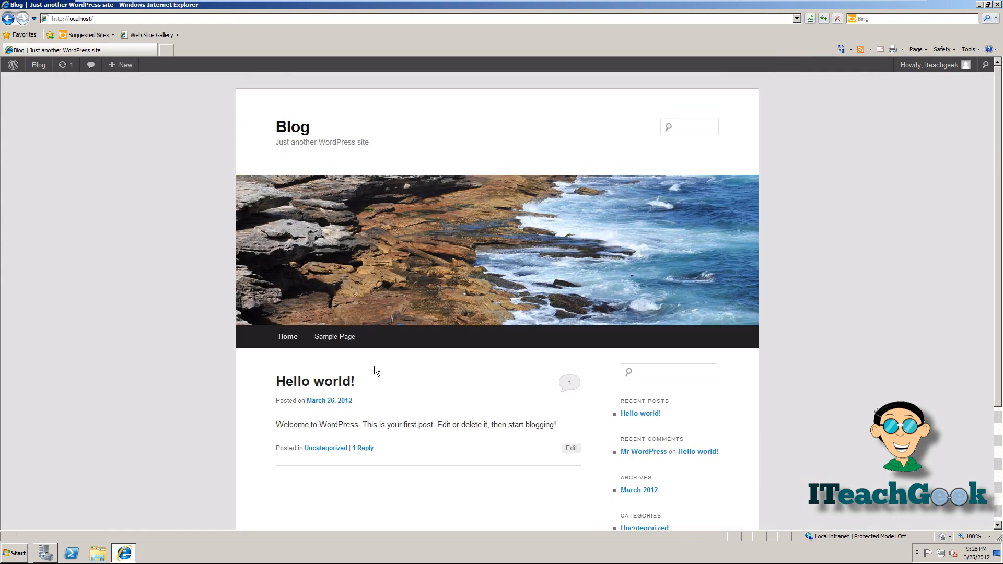